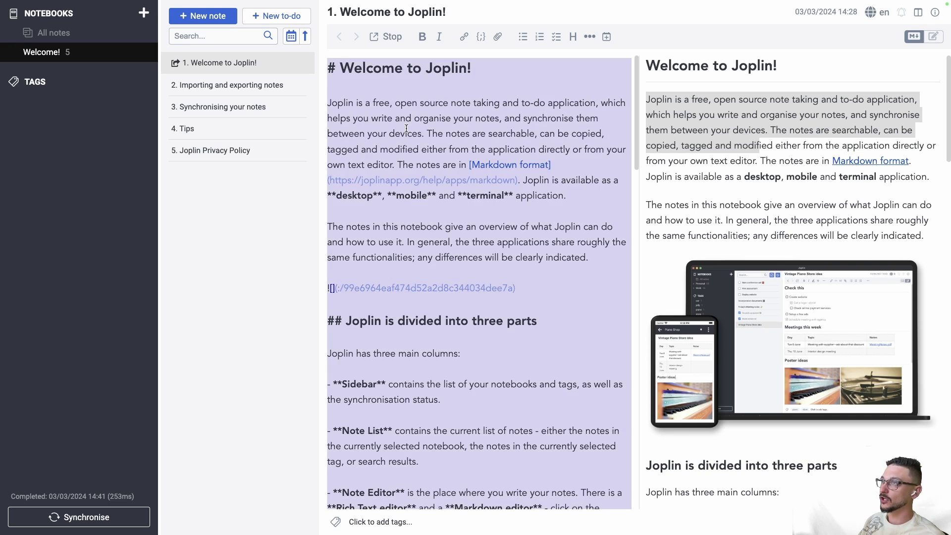
Step: Replace the entire body of the "1. Welcome to Joplin!" note with "Hello World" and make that text bold
key("BackSpace")
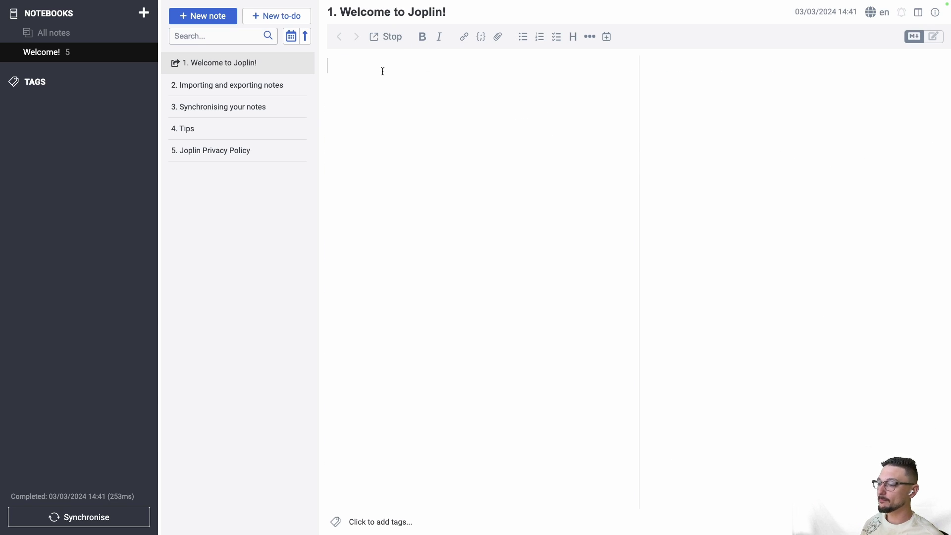
type("Hello World")
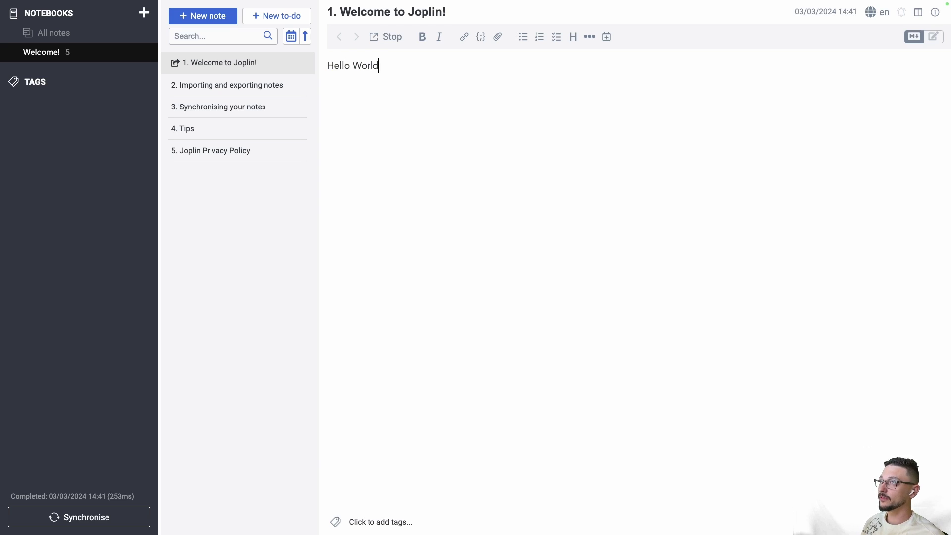
key("ctrl+a")
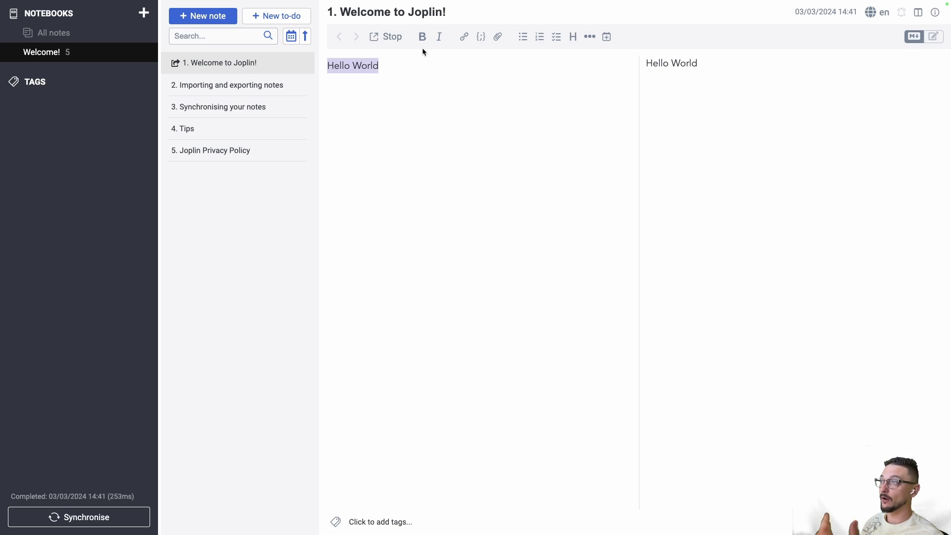
left_click(422, 37)
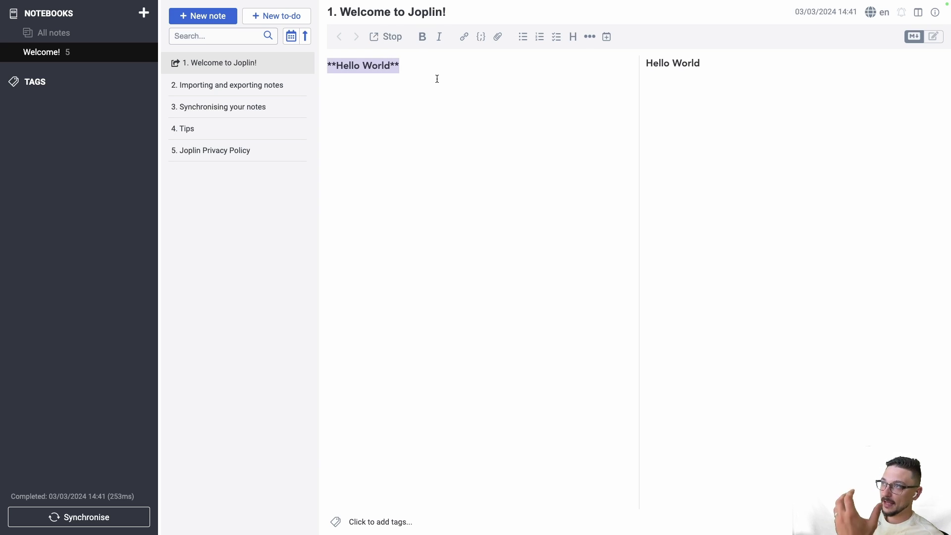
Step: Add a "#Heading" line below the bold text, with a blank line between, and place the cursor within that line
left_click(437, 79)
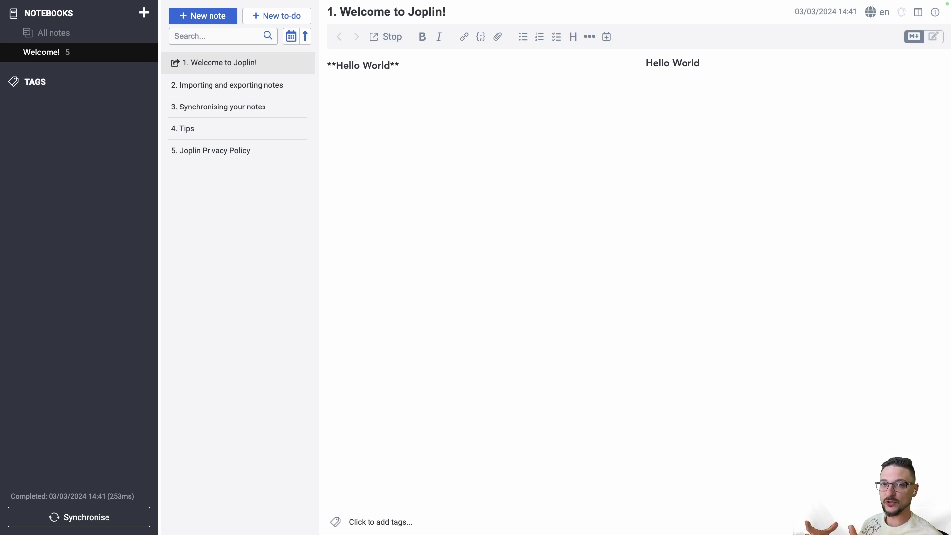
type("#Heading")
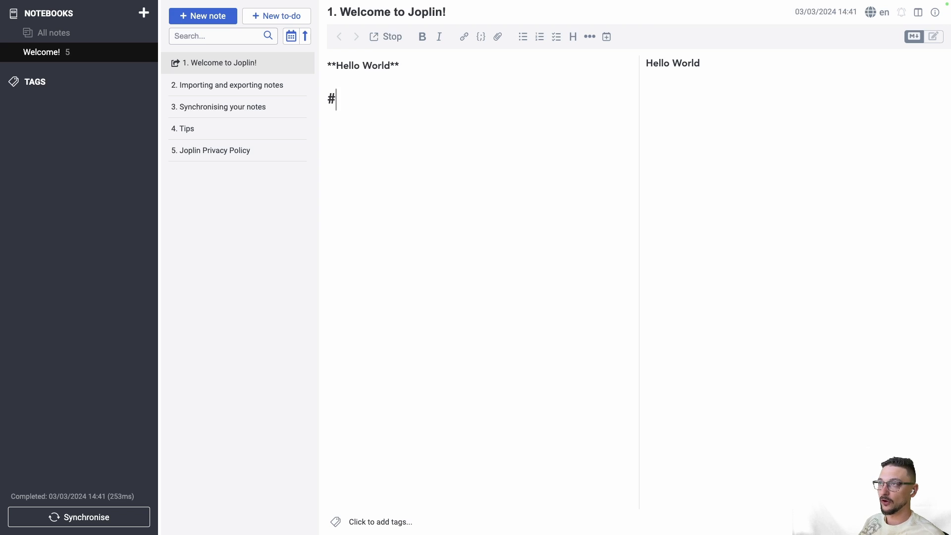
left_click(356, 97)
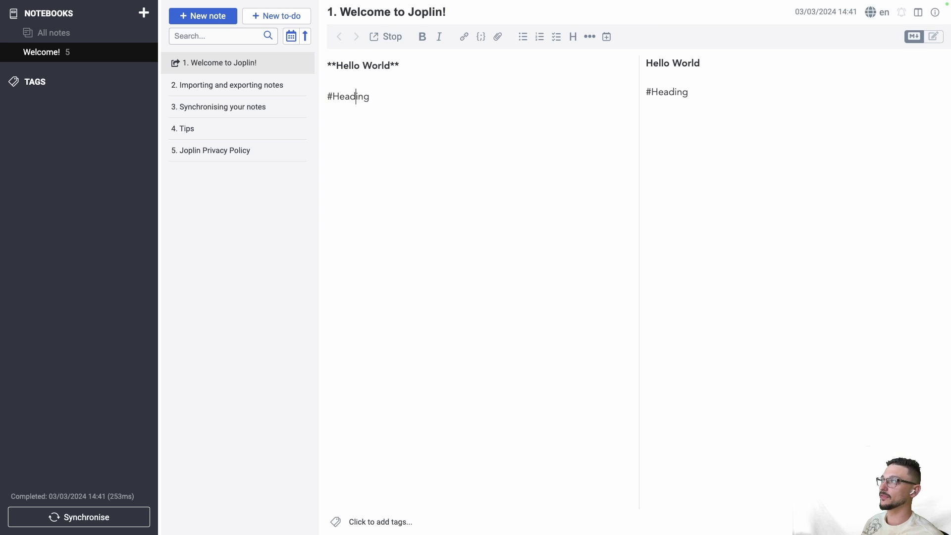
key("Left")
key("Left")
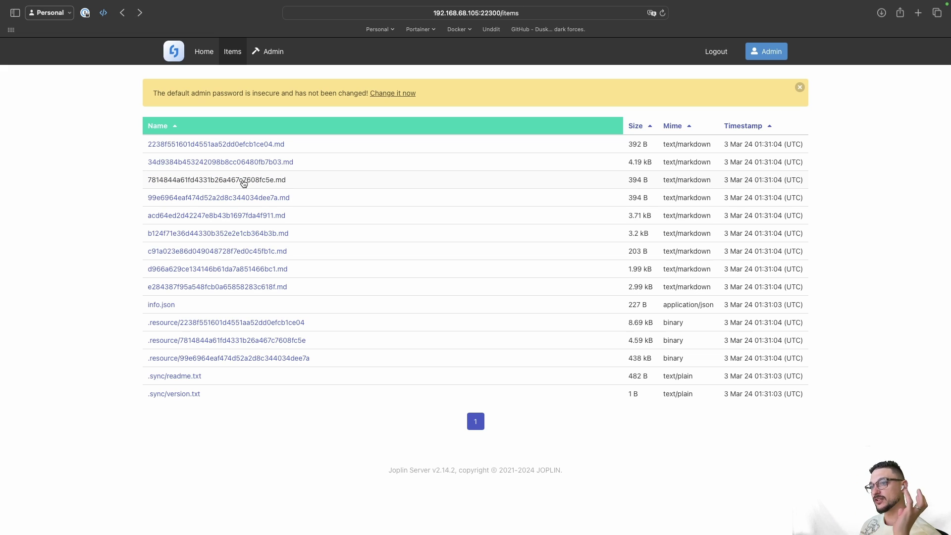
Step: Review the available synchronisation targets in Joplin's synchronisation settings
left_click(221, 61)
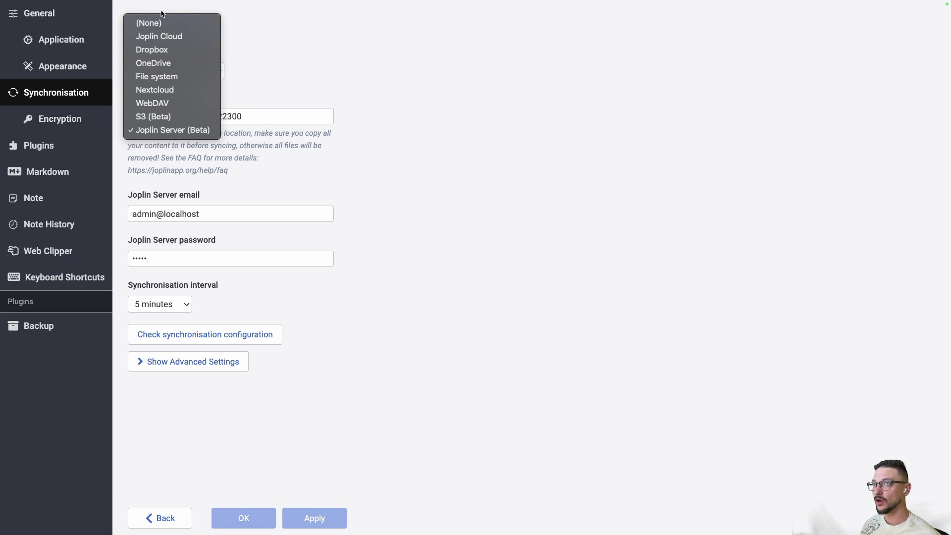
left_click(299, 42)
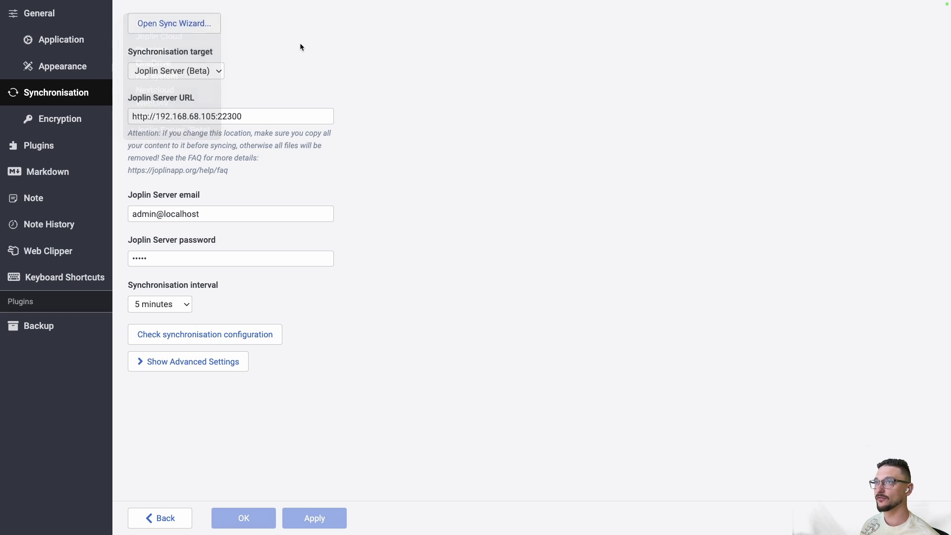
left_click(170, 74)
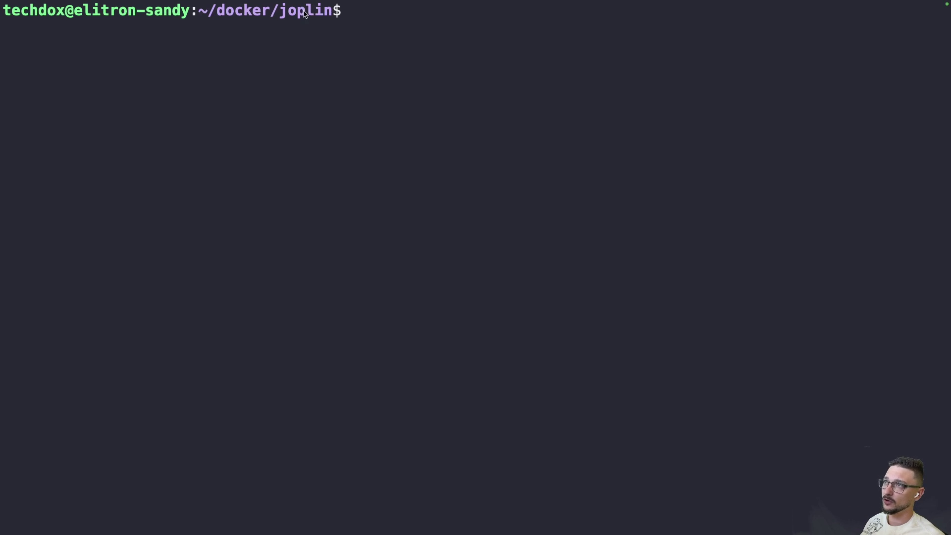
Step: In the terminal, list the files in the joplin folder and open docker-compose.yml in nano
type("ls")
key("Return")
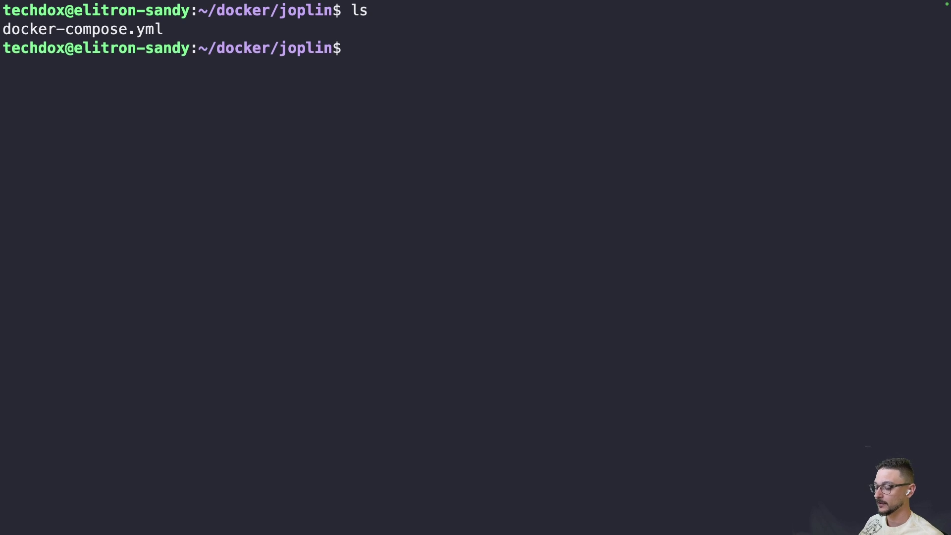
type("nano doc")
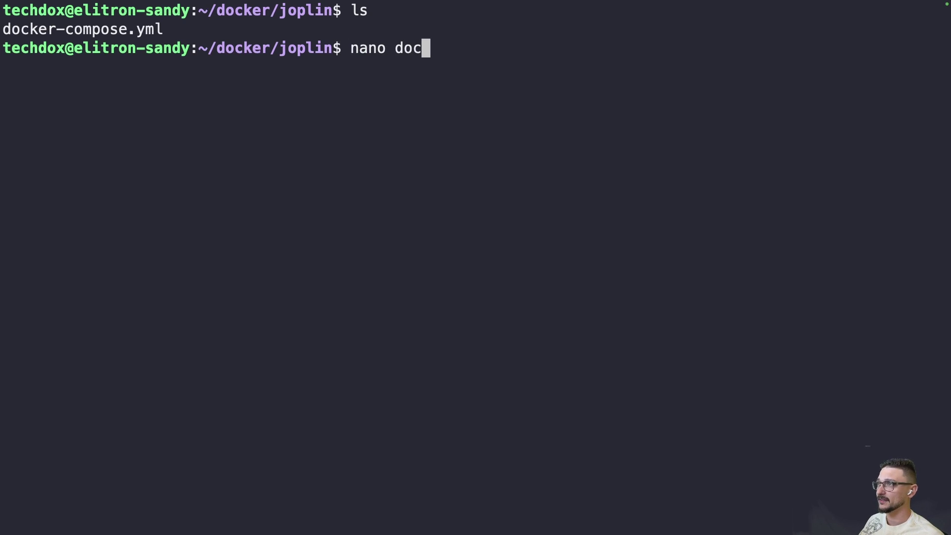
key("Tab")
key("Return")
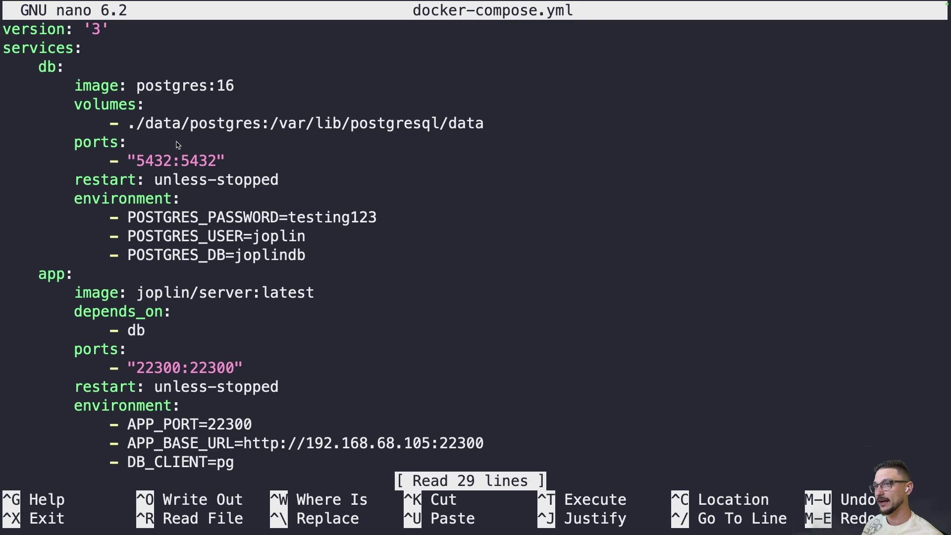
Step: Examine the db service's image, data volume path and port mapping in docker-compose.yml
key("Down")
key("Down")
key("Down")
key("Down")
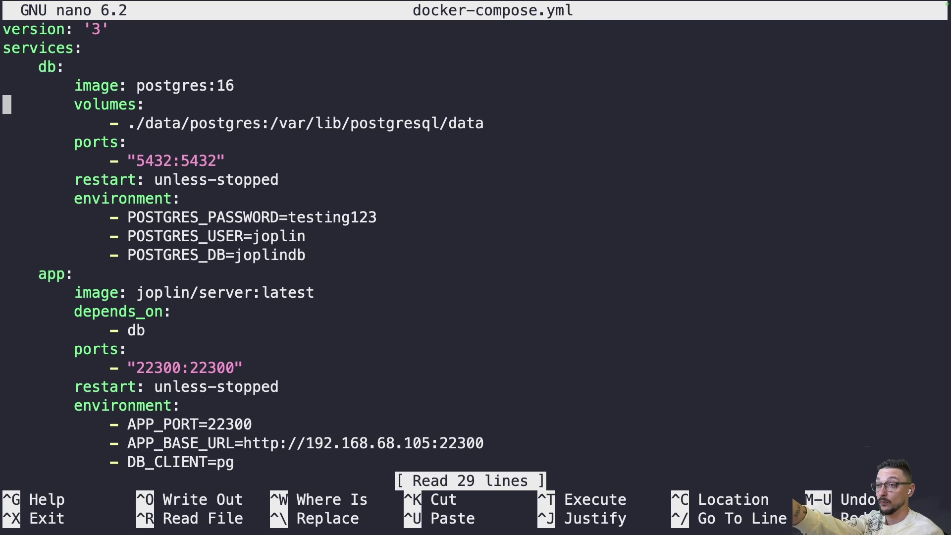
key("Up")
key("Right")
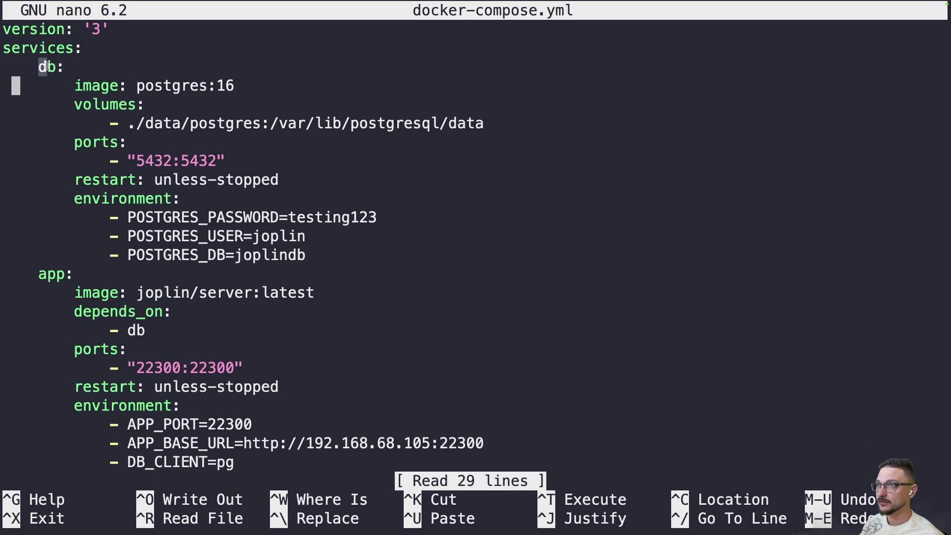
double_click(162, 88)
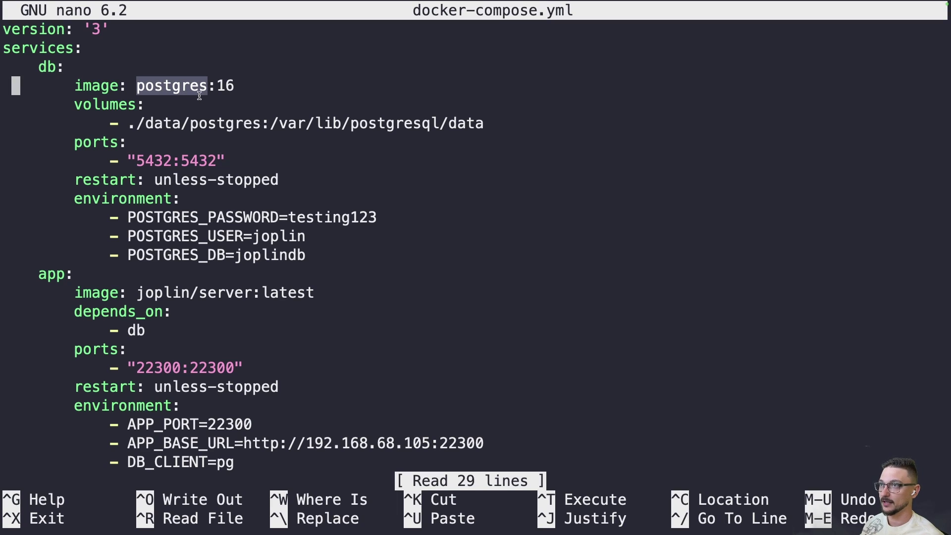
left_click(127, 122)
left_click_drag(127, 125, 181, 124)
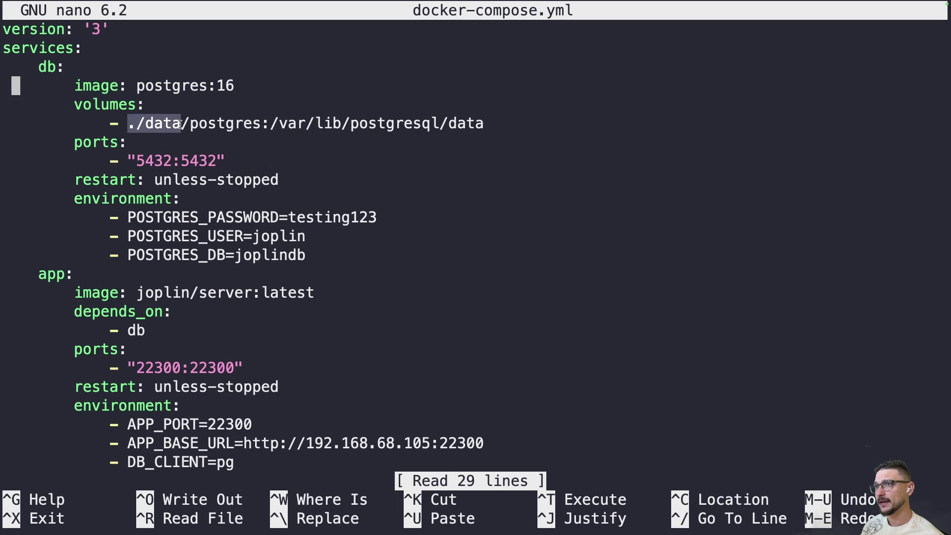
double_click(165, 124)
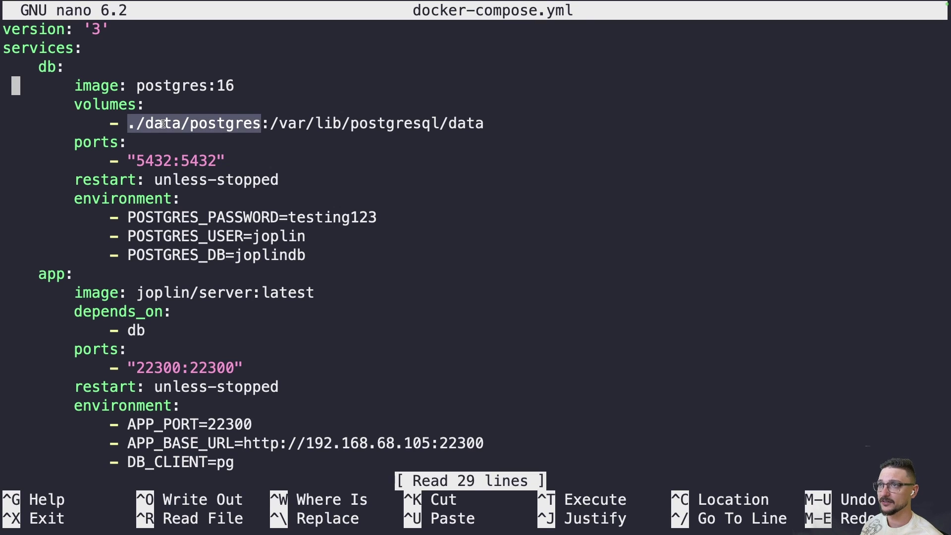
left_click(164, 124)
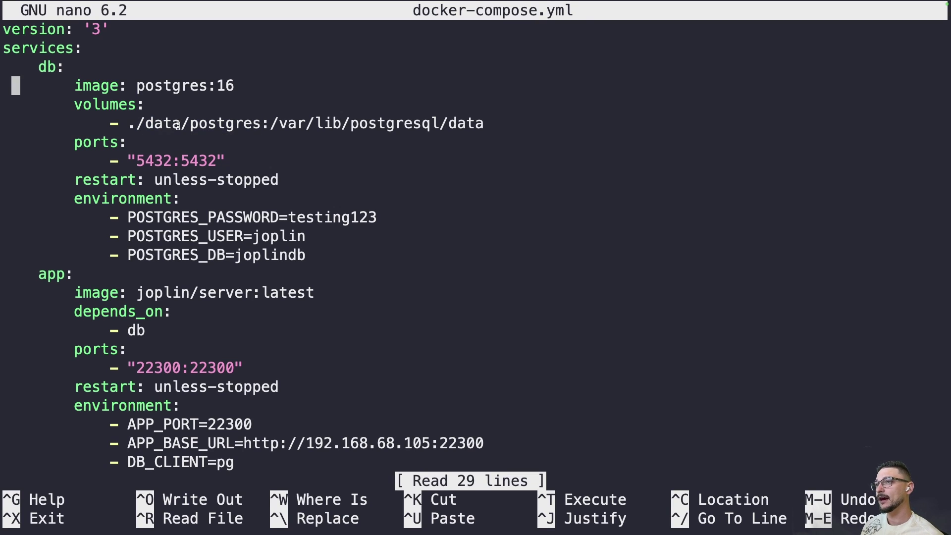
left_click_drag(181, 124, 146, 124)
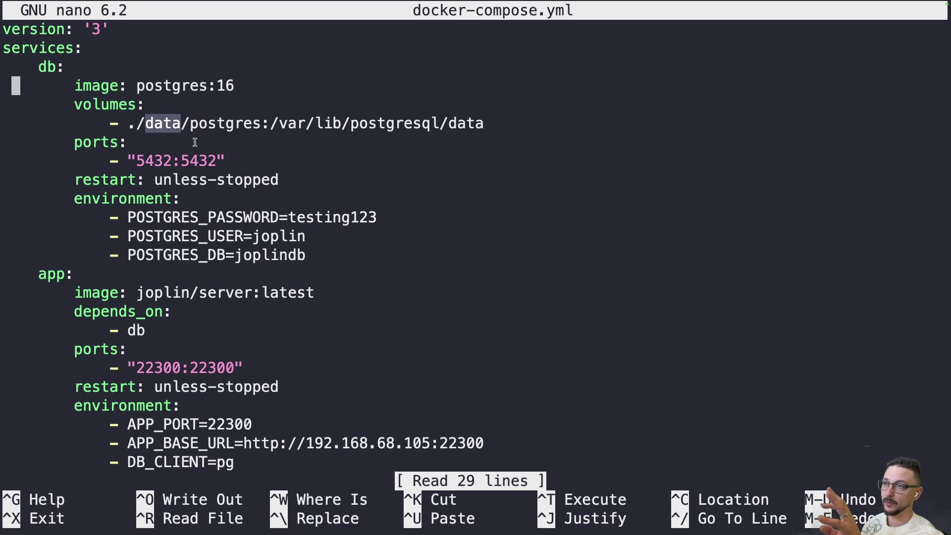
double_click(156, 161)
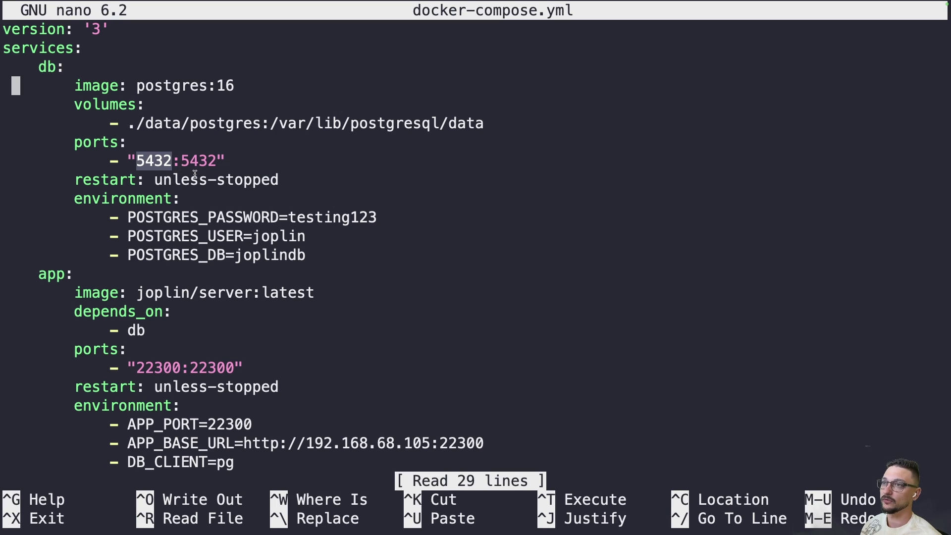
Step: Examine the db service's environment variables for the Postgres password, user and database name
key("Down")
key("Down")
key("Down")
key("Down")
key("Down")
key("Down")
key("Down")
key("Down")
key("Down")
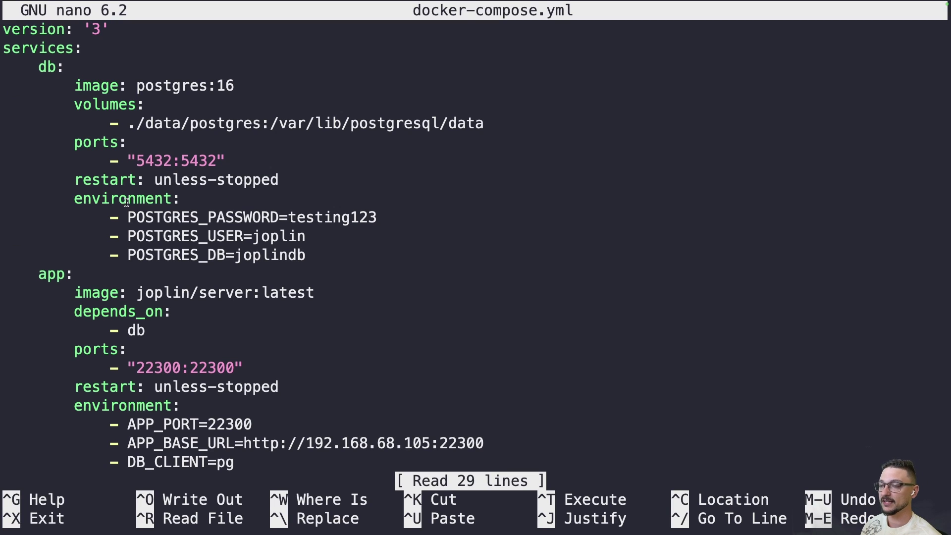
double_click(327, 218)
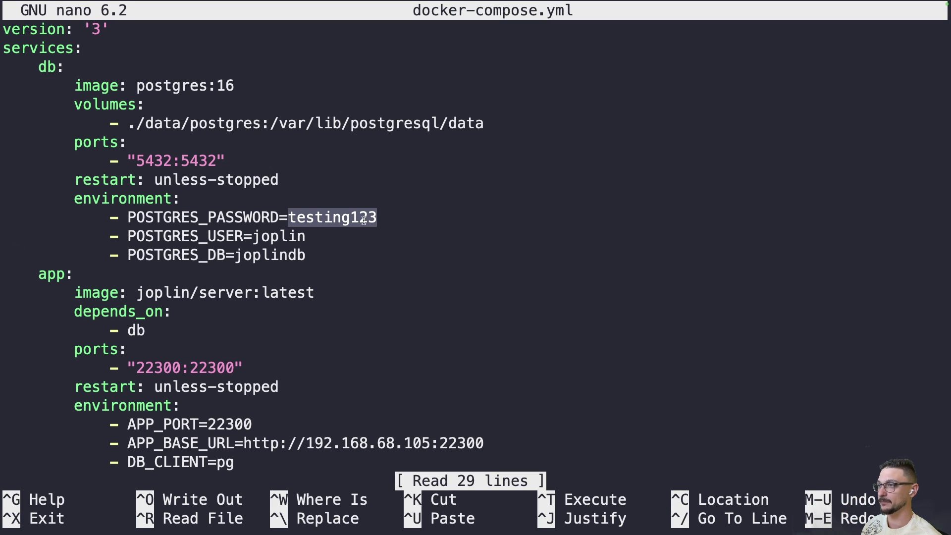
left_click(318, 236)
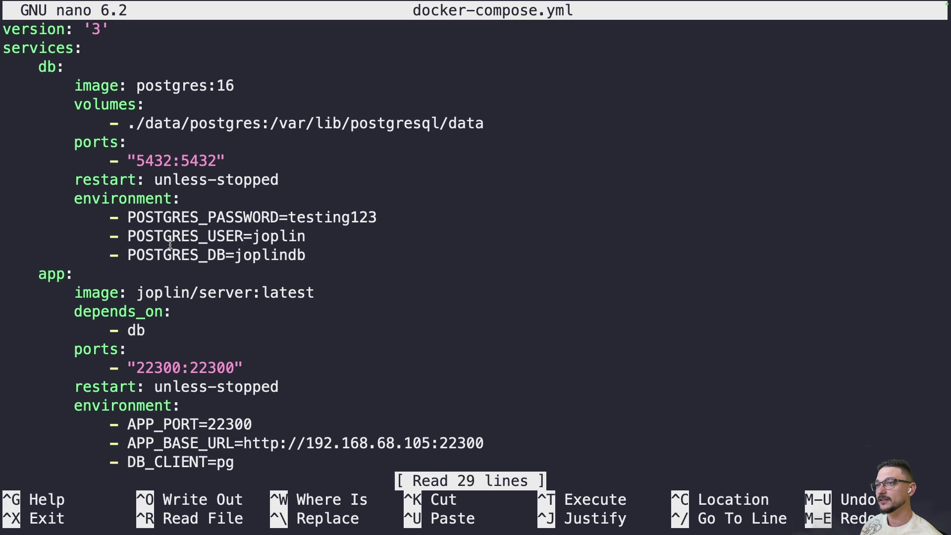
left_click_drag(254, 237, 307, 238)
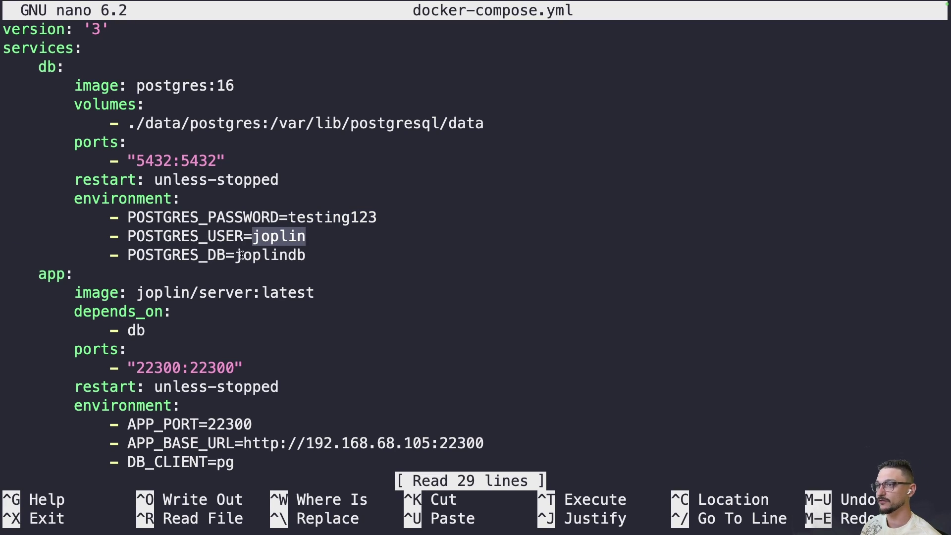
left_click(282, 257)
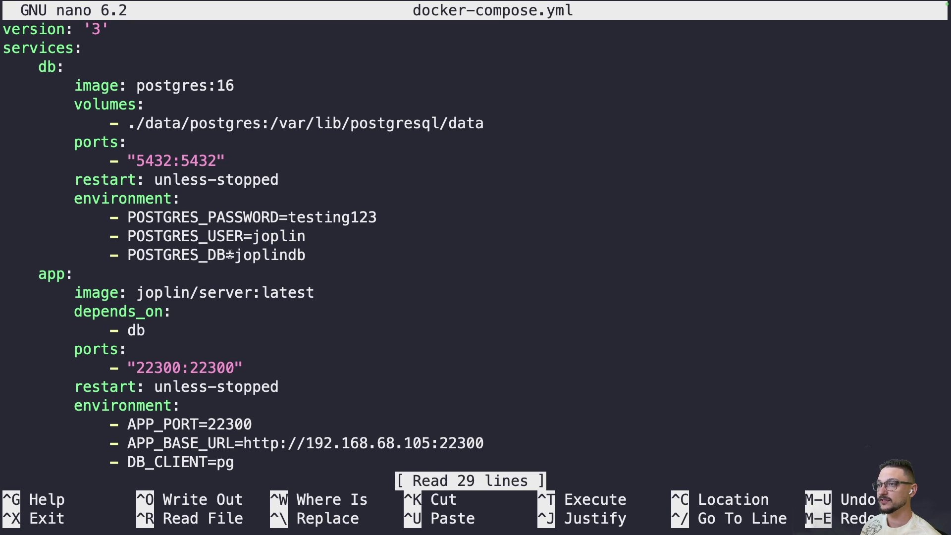
left_click_drag(235, 257, 299, 257)
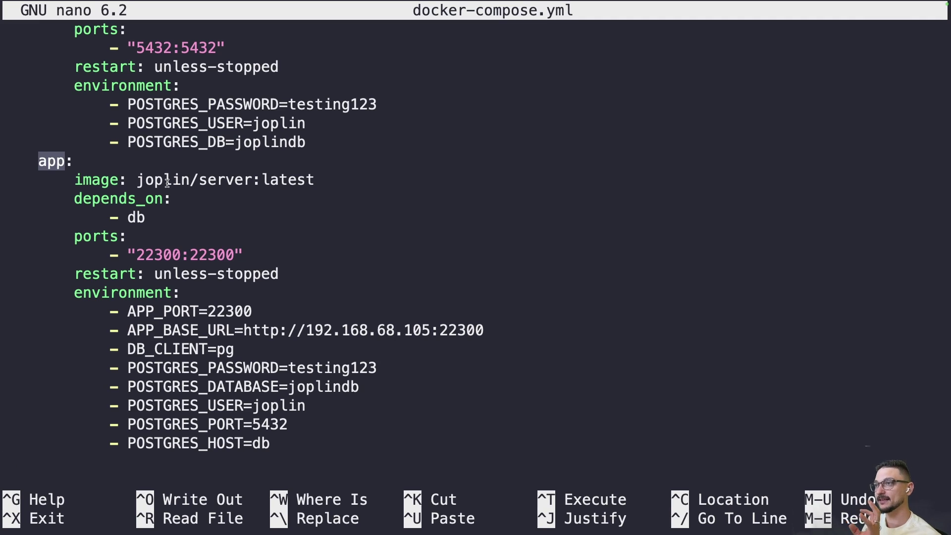
Step: Examine the app service's image and tag and its dependency on the db service, comparing it with the db definition
left_click(140, 181)
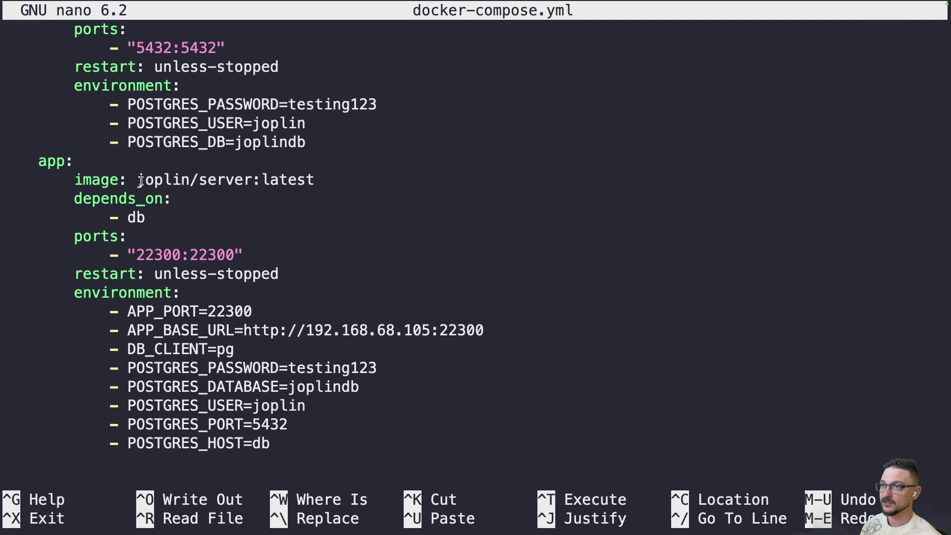
left_click_drag(141, 181, 252, 182)
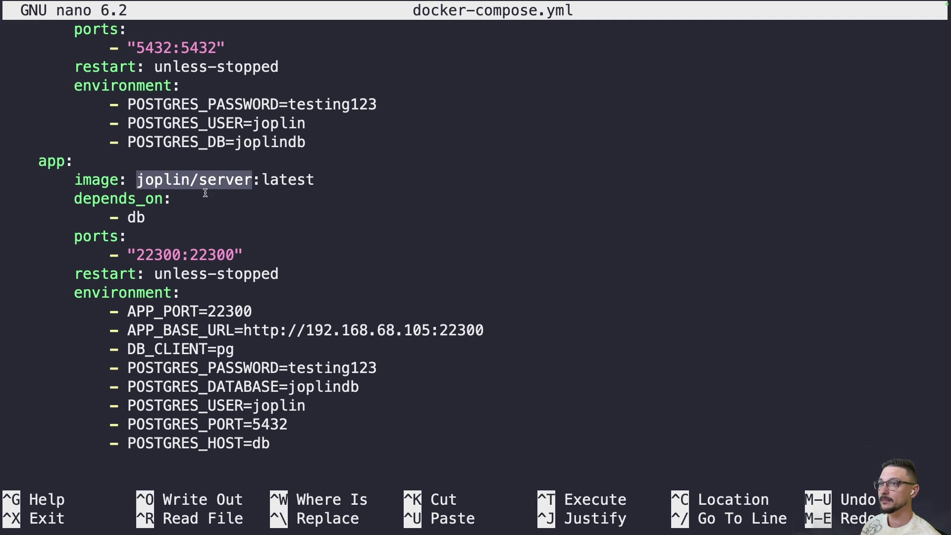
double_click(272, 181)
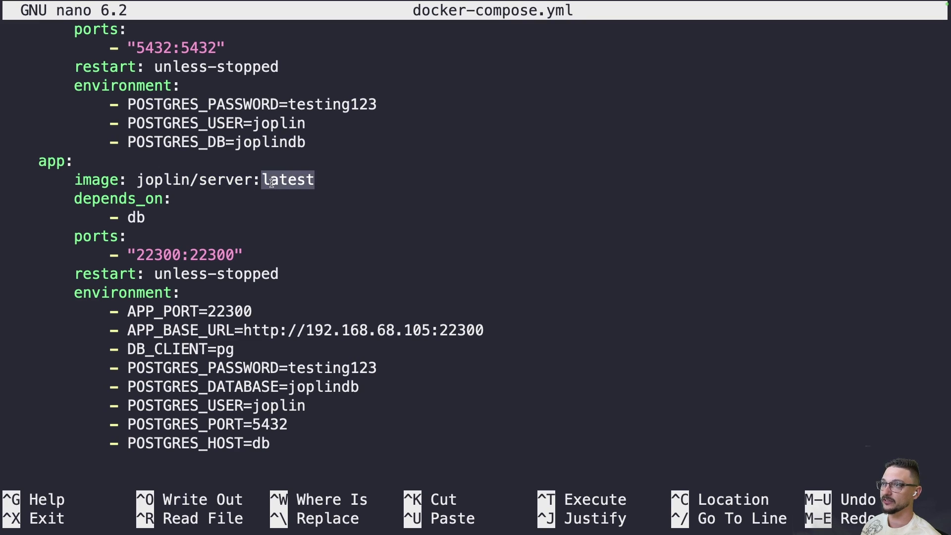
left_click(128, 218)
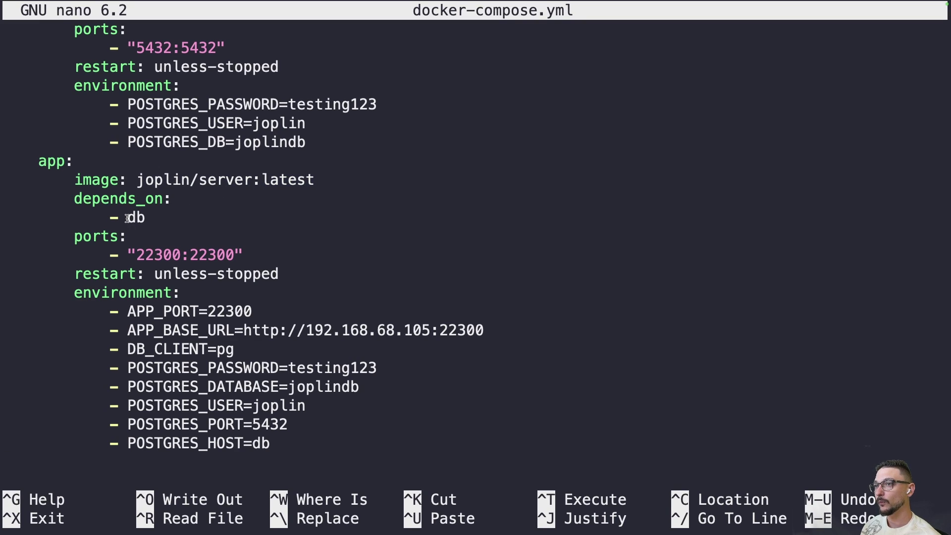
left_click_drag(127, 218, 152, 219)
scroll(167, 220, "up", 10)
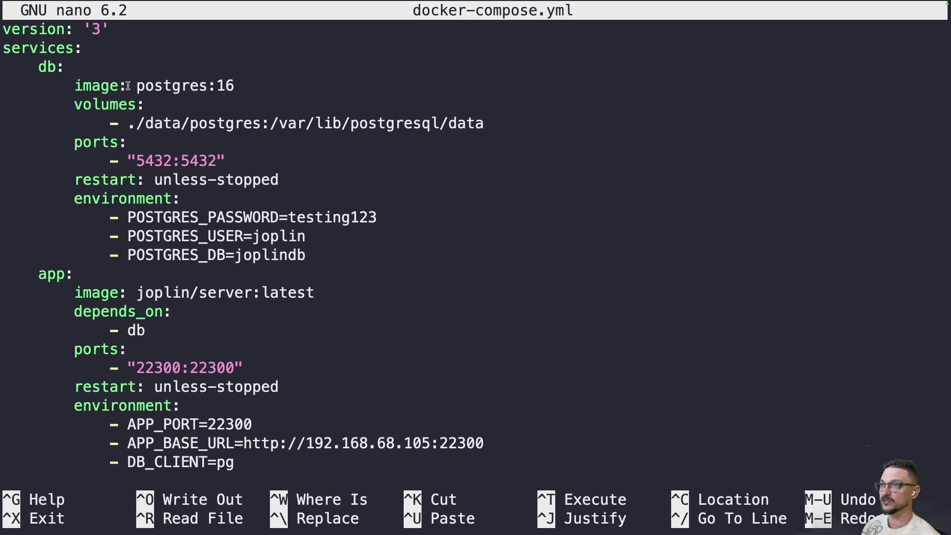
left_click_drag(128, 85, 245, 160)
scroll(224, 265, "down", 12)
scroll(224, 265, "down", 16)
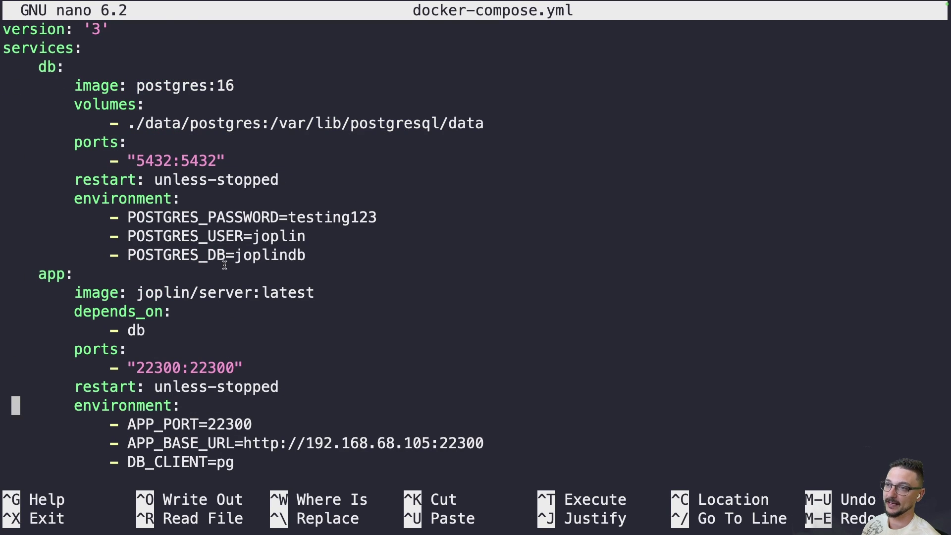
left_click_drag(138, 199, 221, 198)
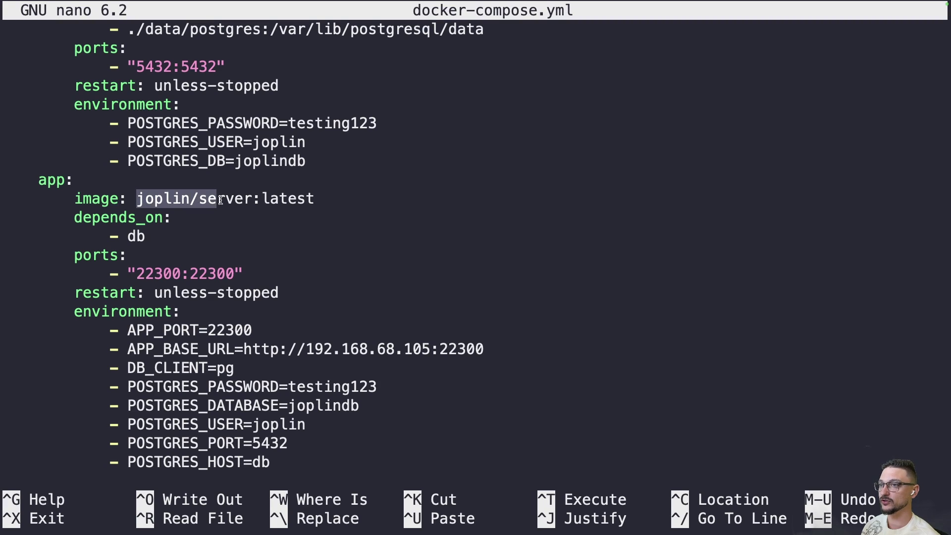
Step: Examine the app service's port mapping in docker-compose.yml and compare it with the APP_PORT environment variable
scroll(154, 256, "down", 1)
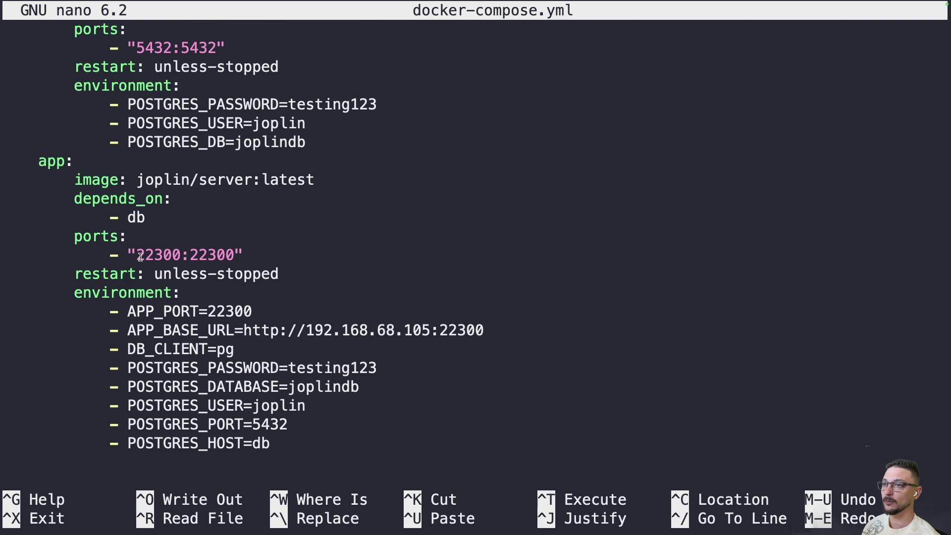
double_click(151, 255)
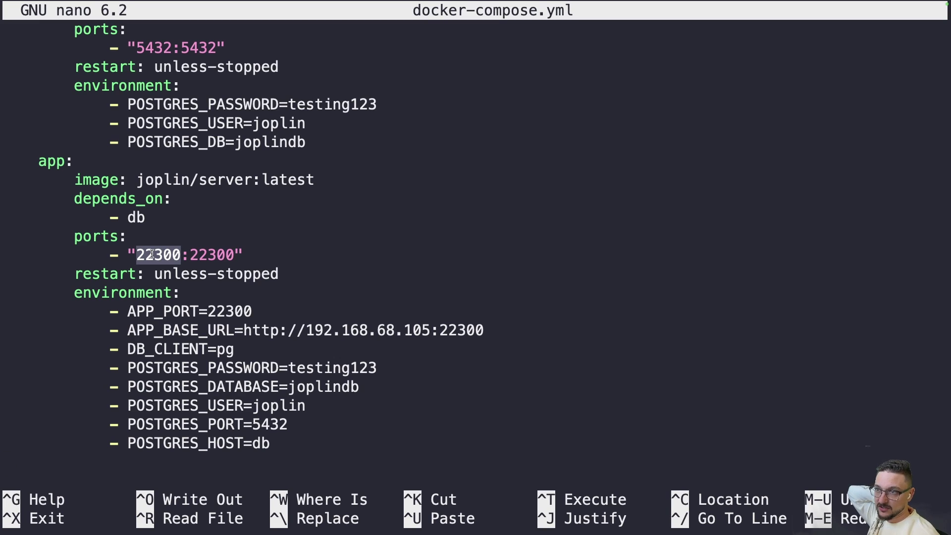
left_click(152, 254)
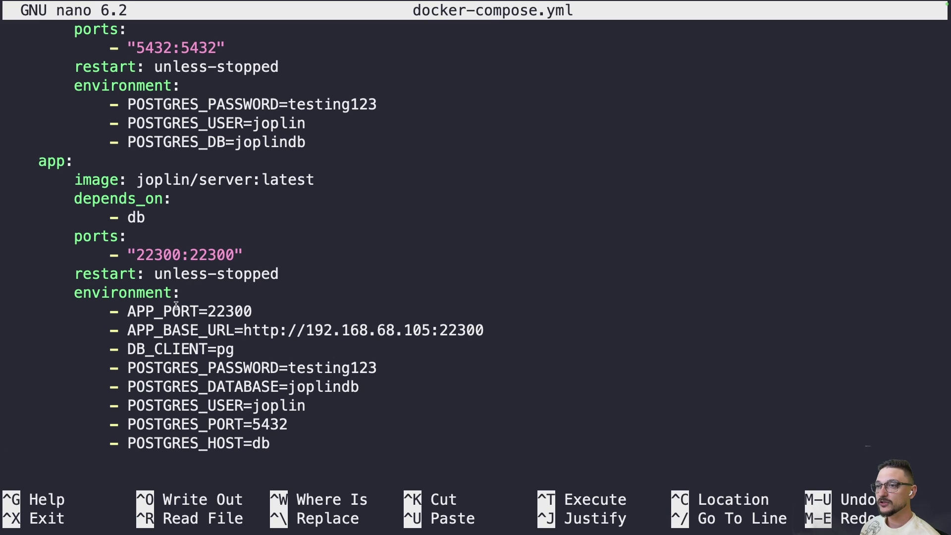
double_click(242, 312)
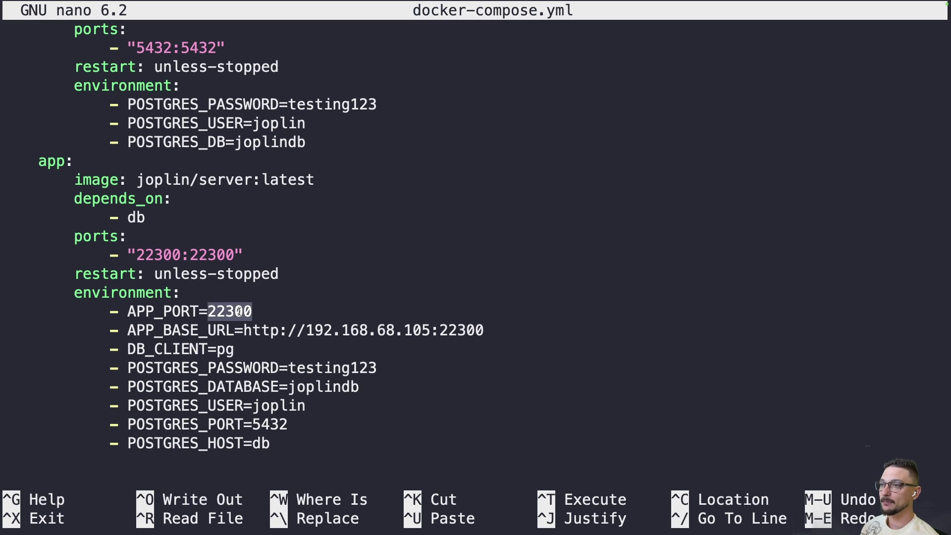
double_click(161, 253)
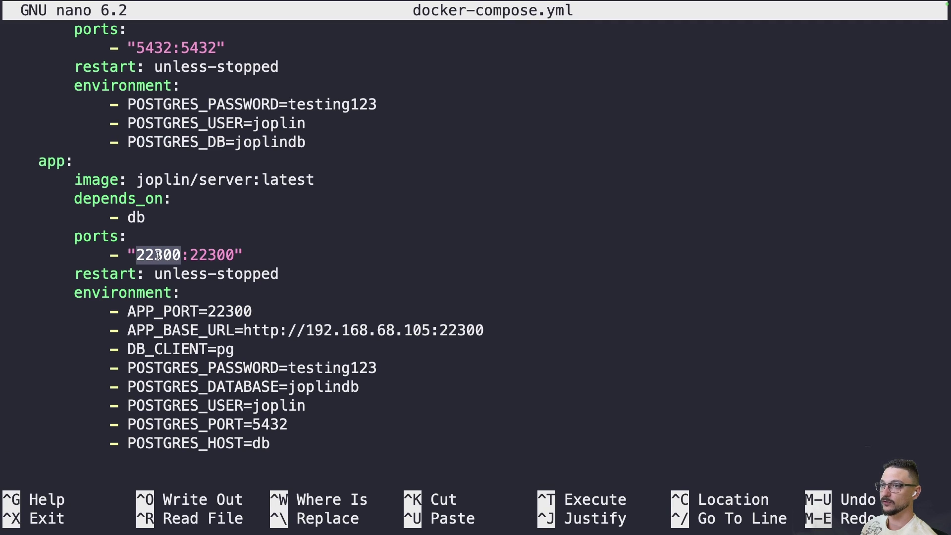
left_click(235, 313)
double_click(234, 313)
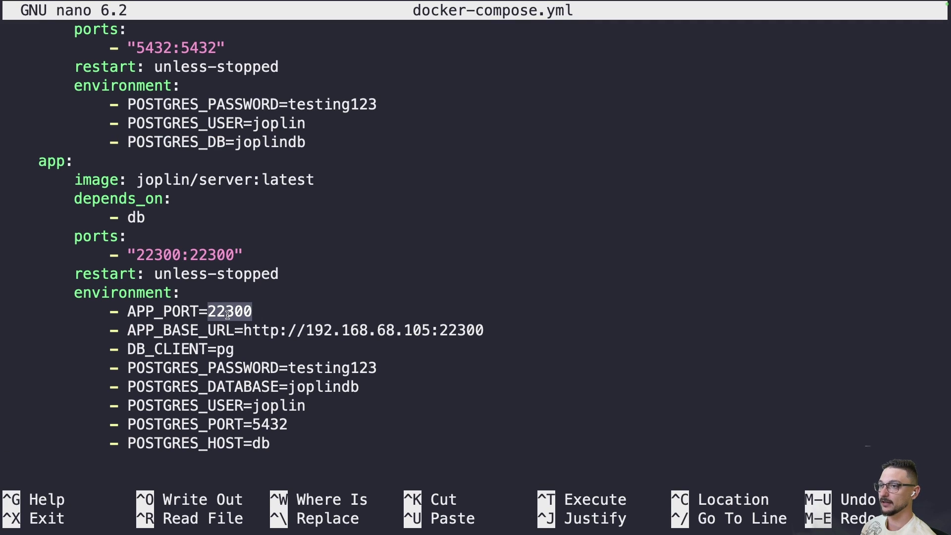
Step: Examine the app service's APP_BASE_URL variable, including its host address and port parts
left_click_drag(241, 330, 485, 326)
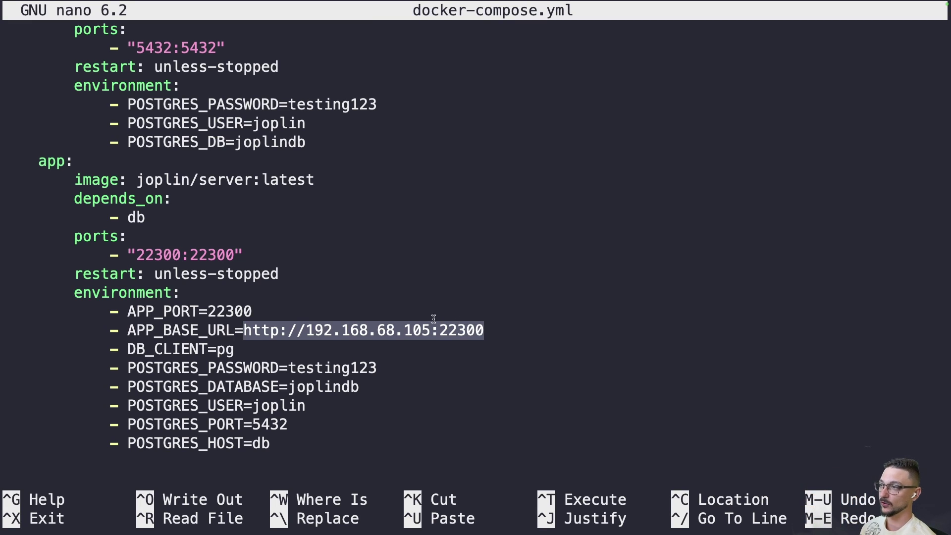
left_click_drag(439, 330, 482, 329)
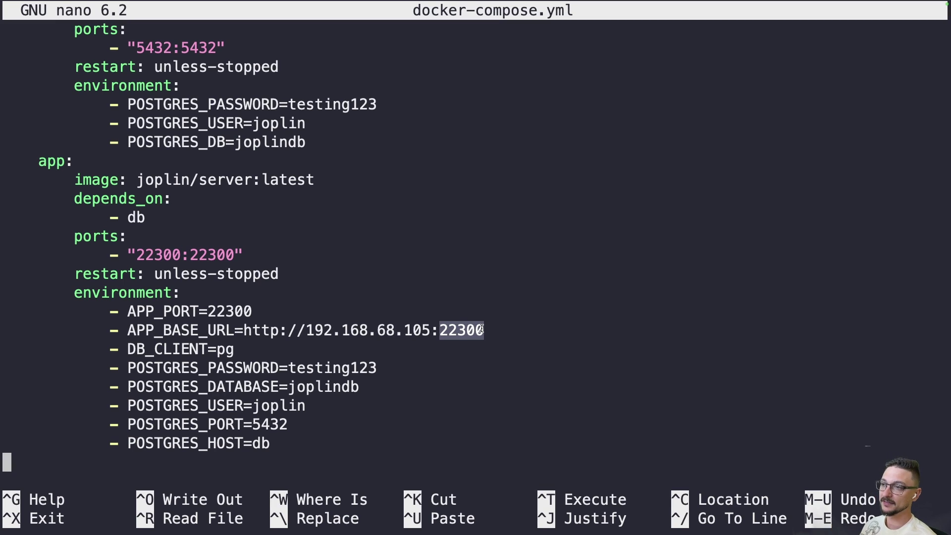
left_click_drag(242, 330, 441, 330)
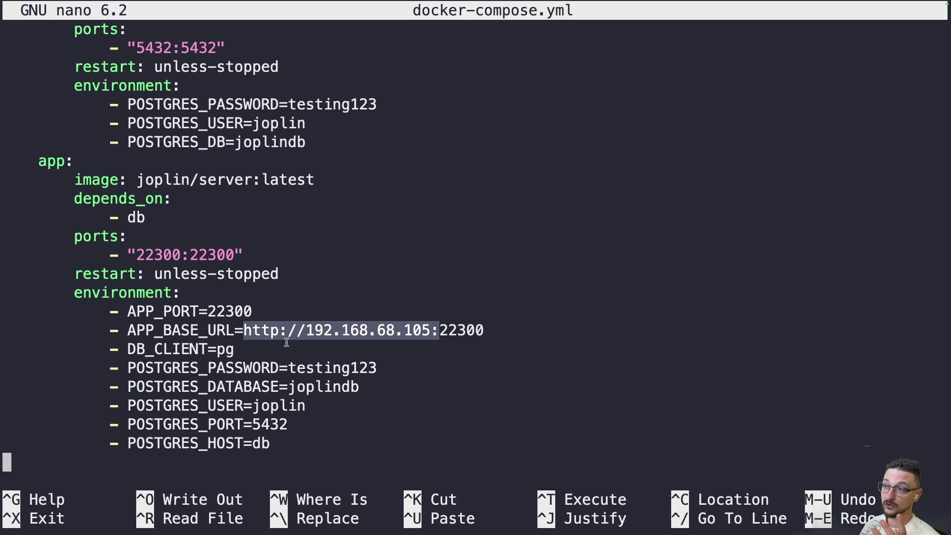
left_click(248, 331)
left_click_drag(244, 331, 480, 330)
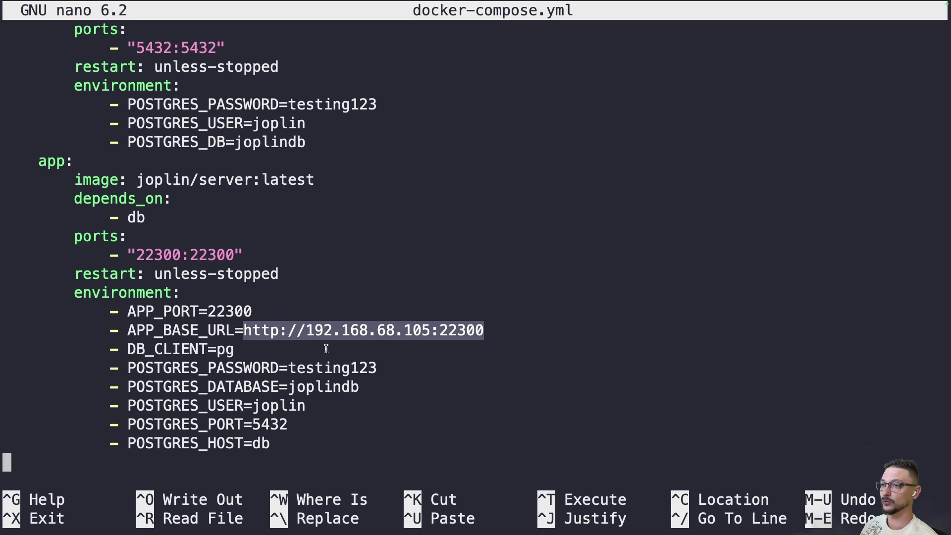
left_click(265, 355)
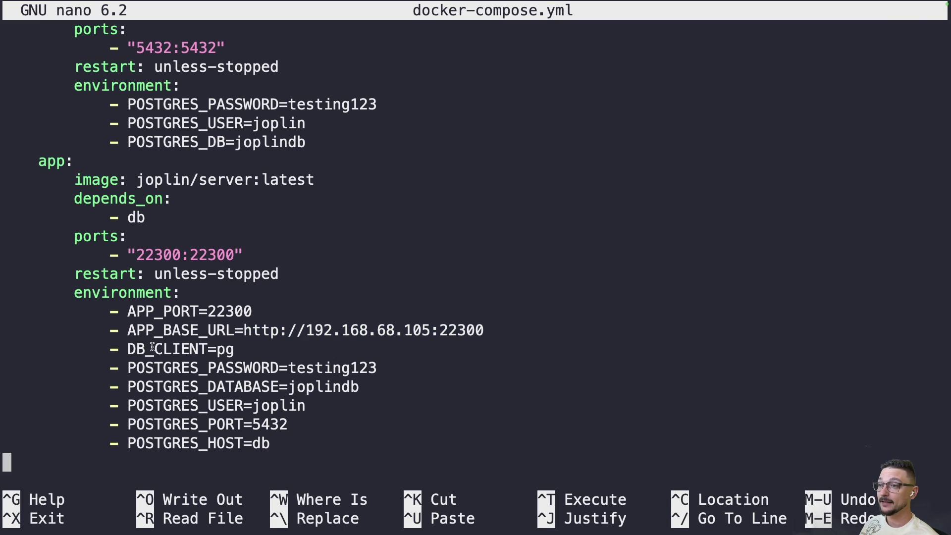
Step: Examine the app service's DB_CLIENT variable and compare its Postgres password, database and user with those of the db service
double_click(231, 349)
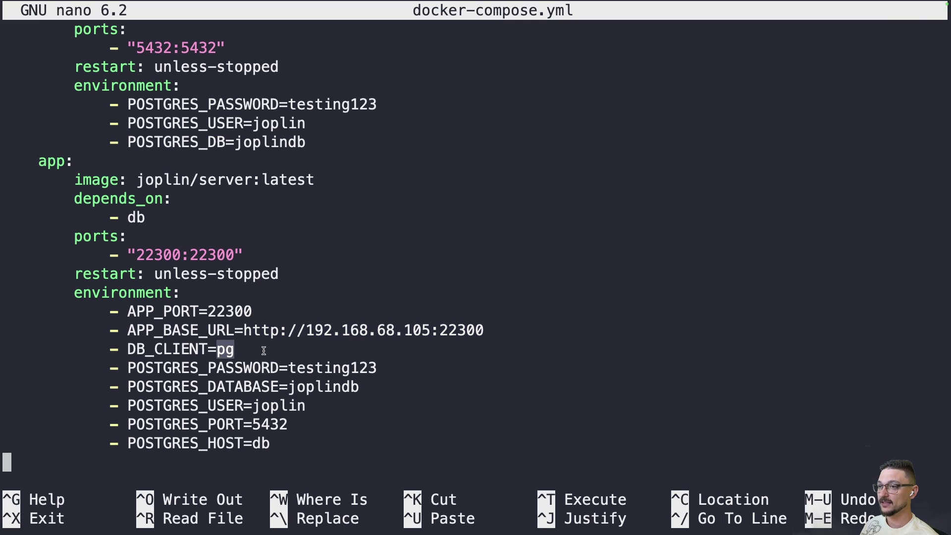
double_click(328, 367)
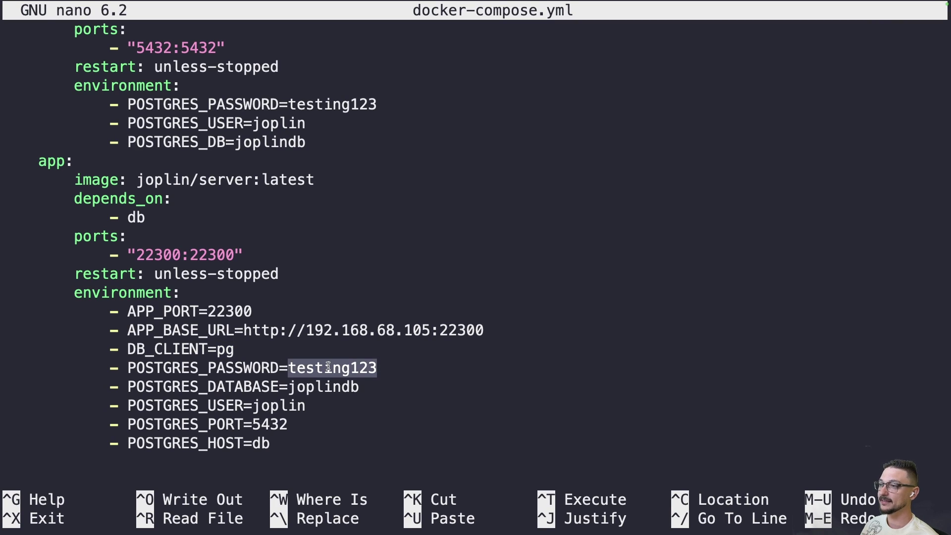
double_click(328, 105)
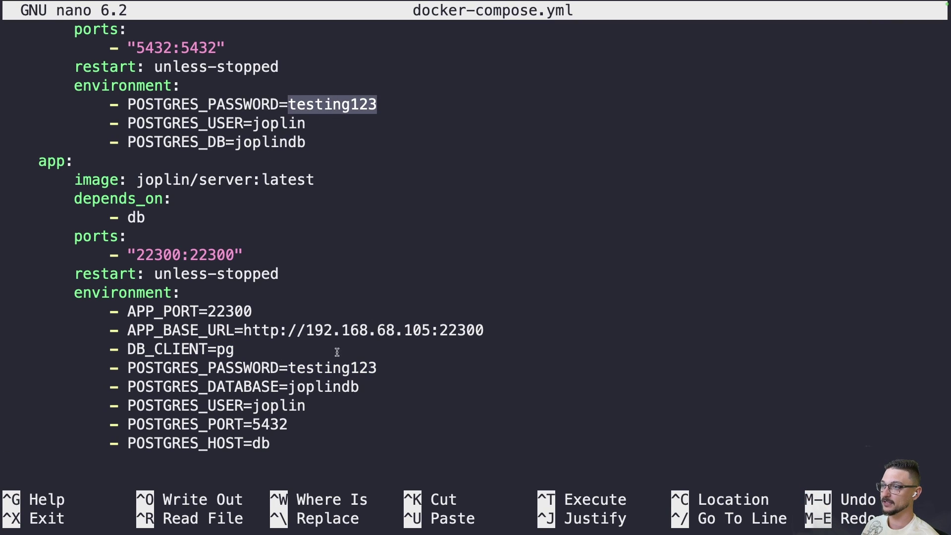
left_click(317, 371)
double_click(318, 370)
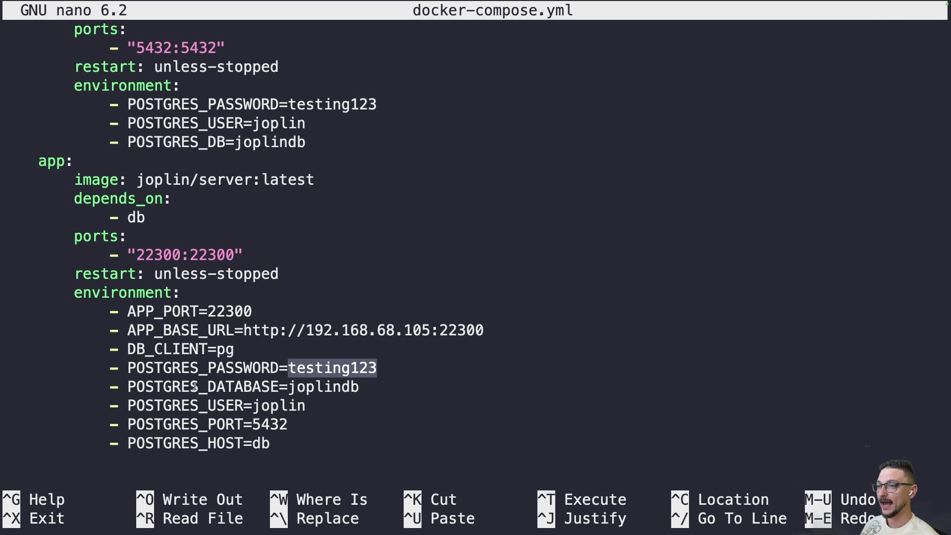
left_click(313, 386)
double_click(313, 386)
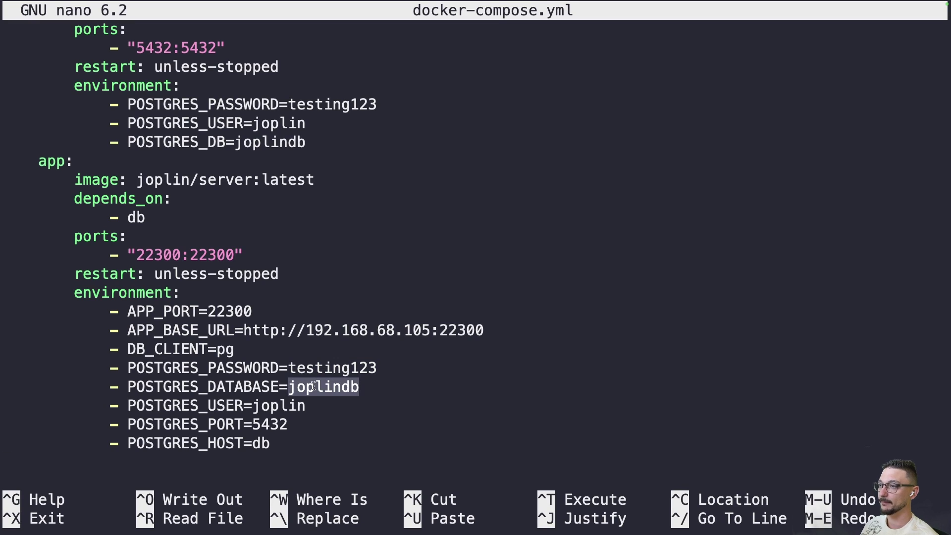
double_click(266, 143)
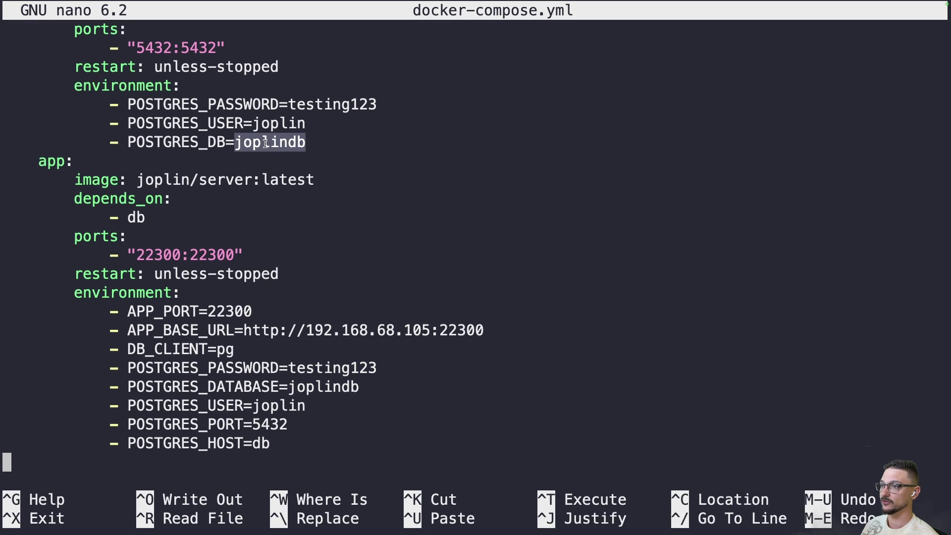
double_click(280, 404)
double_click(276, 122)
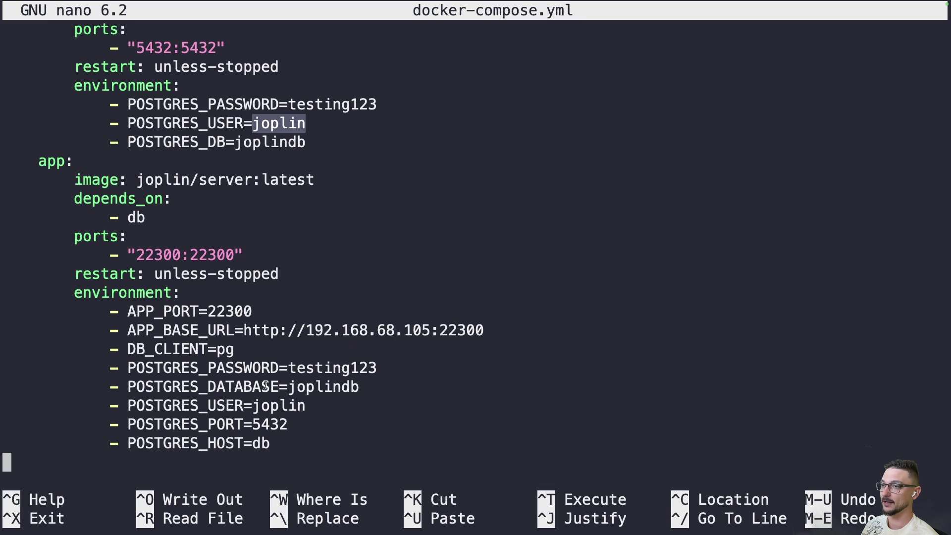
Step: Compare the app service's POSTGRES_PORT and POSTGRES_HOST with the db service's port mapping and service name
double_click(268, 423)
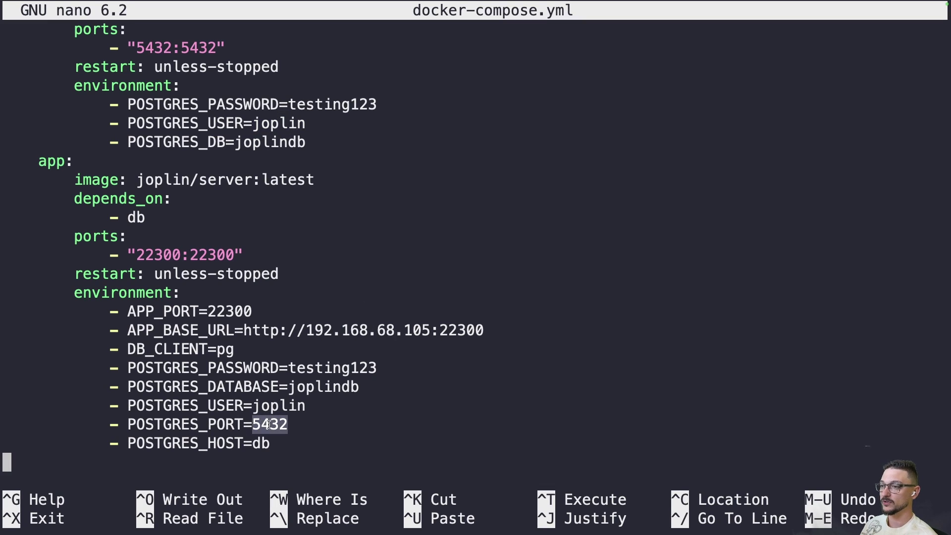
left_click(149, 46)
double_click(150, 45)
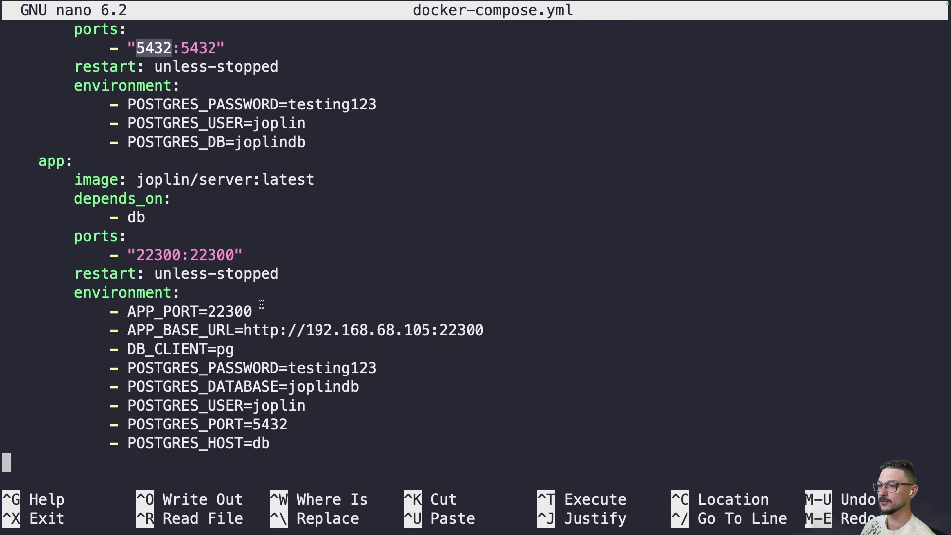
double_click(261, 443)
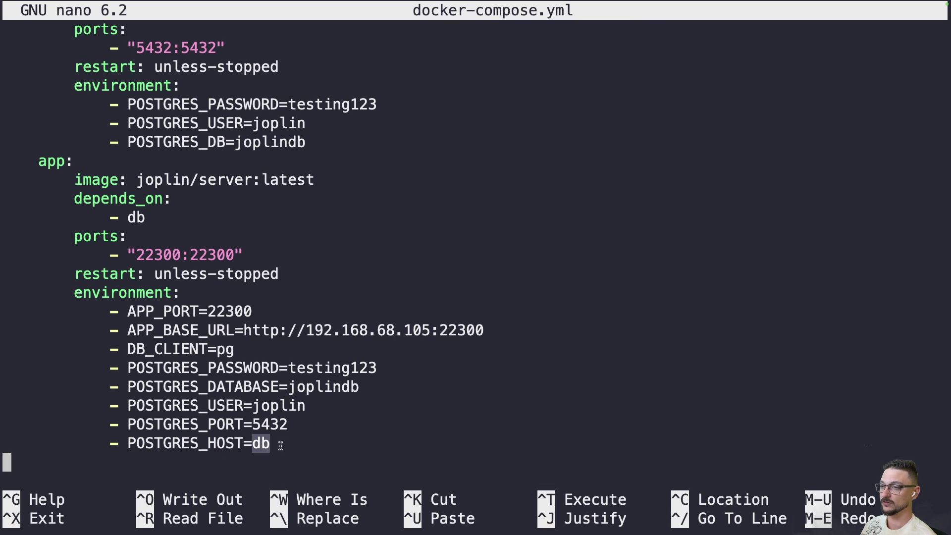
left_click(217, 293)
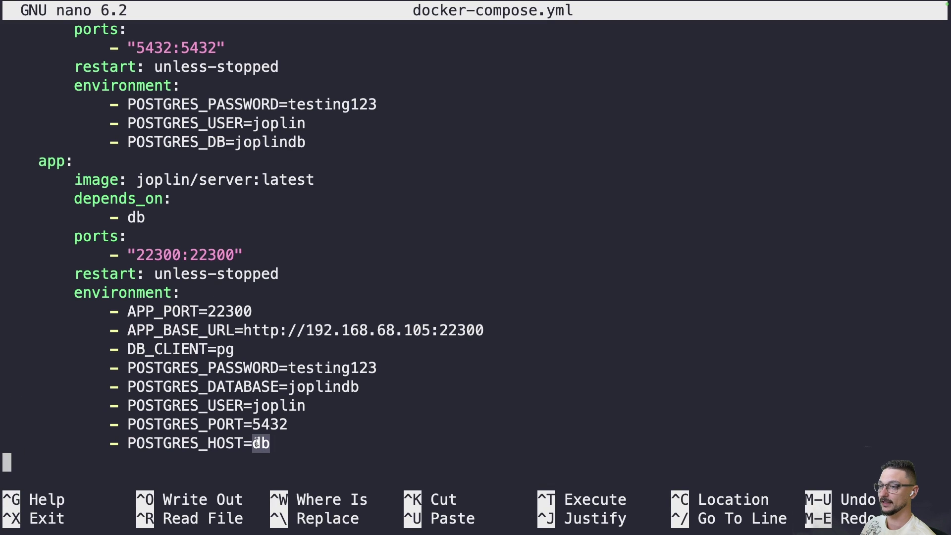
scroll(16, 329, "up", 2)
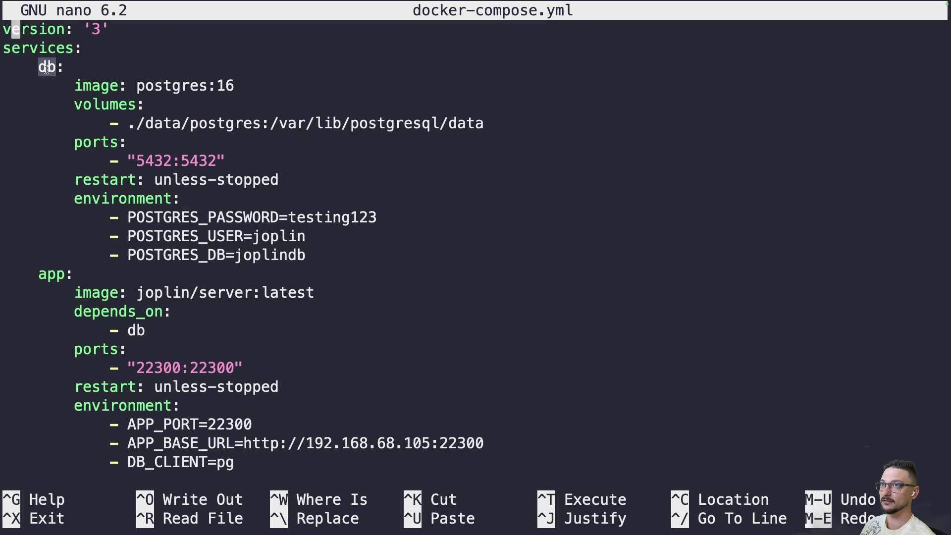
scroll(243, 286, "down", 3)
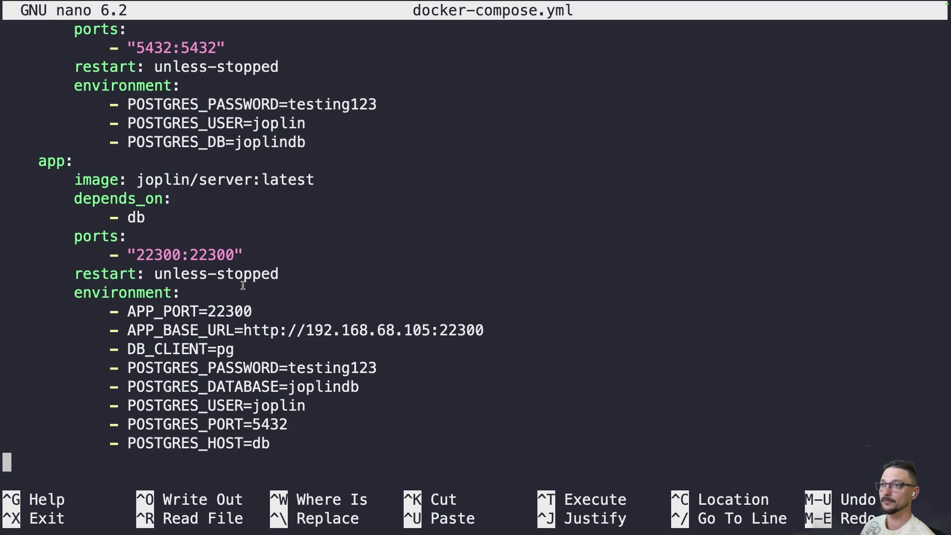
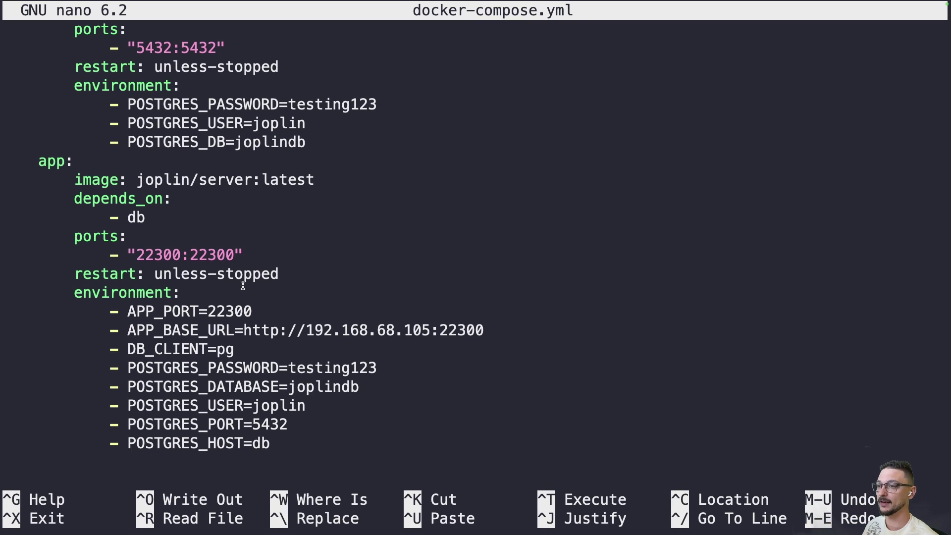
Step: Exit docker-compose.yml and create a directory named data in the joplin folder
key("Return")
key("ctrl+x")
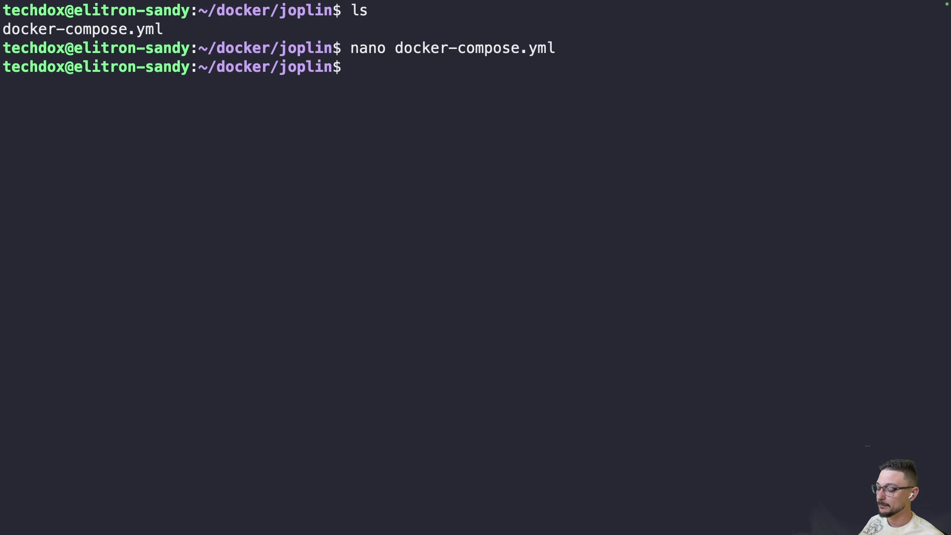
type("m")
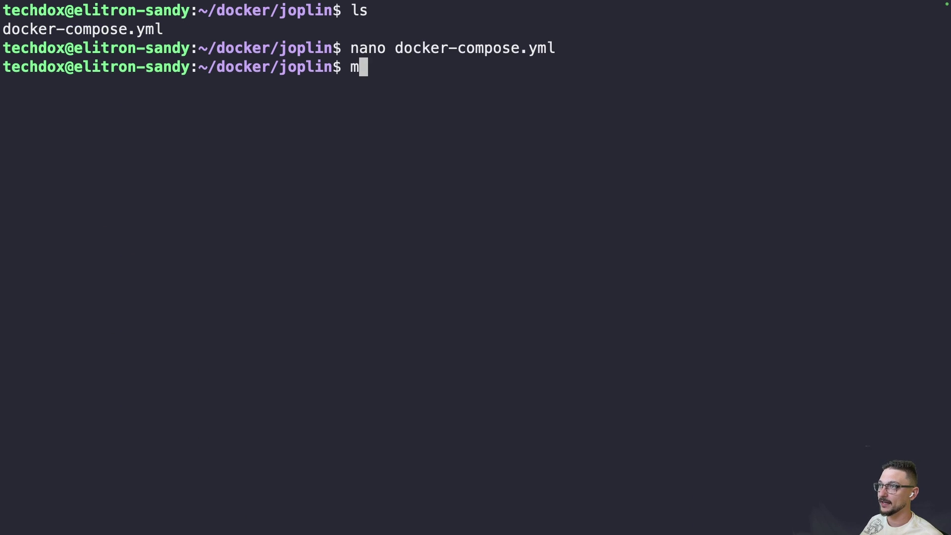
type("kdir data")
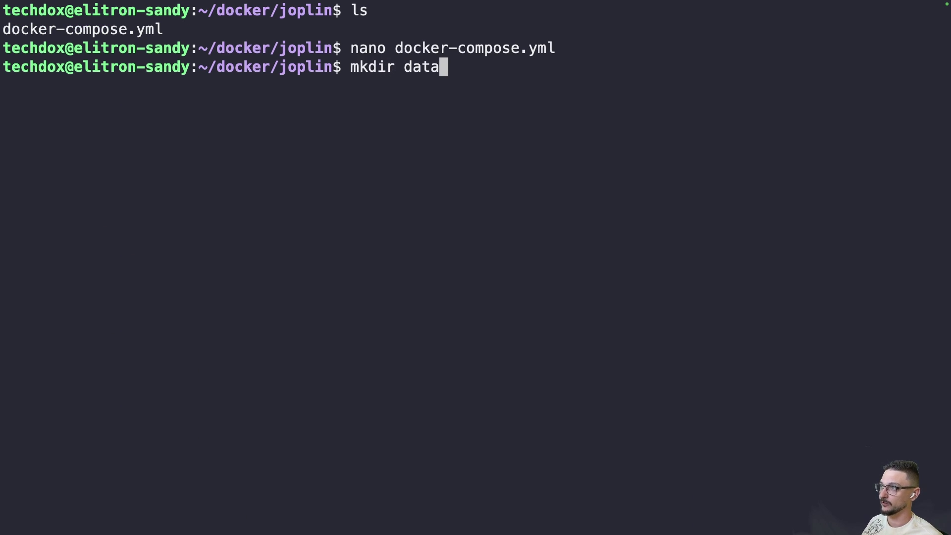
key("Return")
Step: List the joplin folder's contents in long format with ll and examine the data directory's owner and group
type("ll")
key("Return")
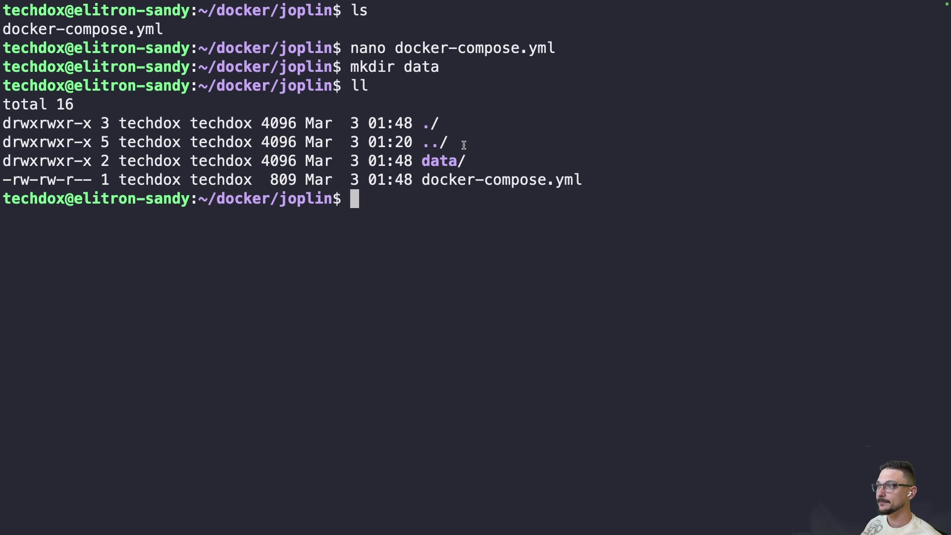
double_click(439, 159)
left_click_drag(118, 162, 250, 158)
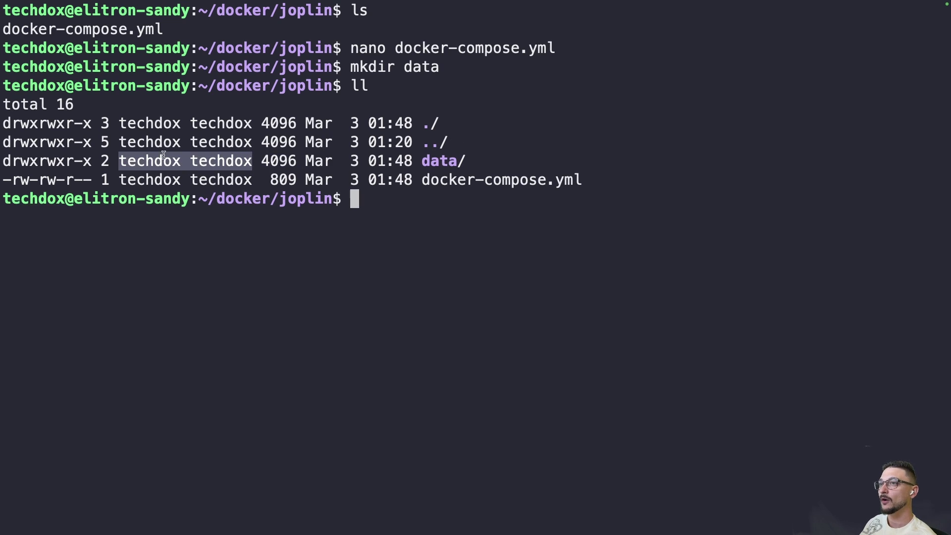
double_click(434, 157)
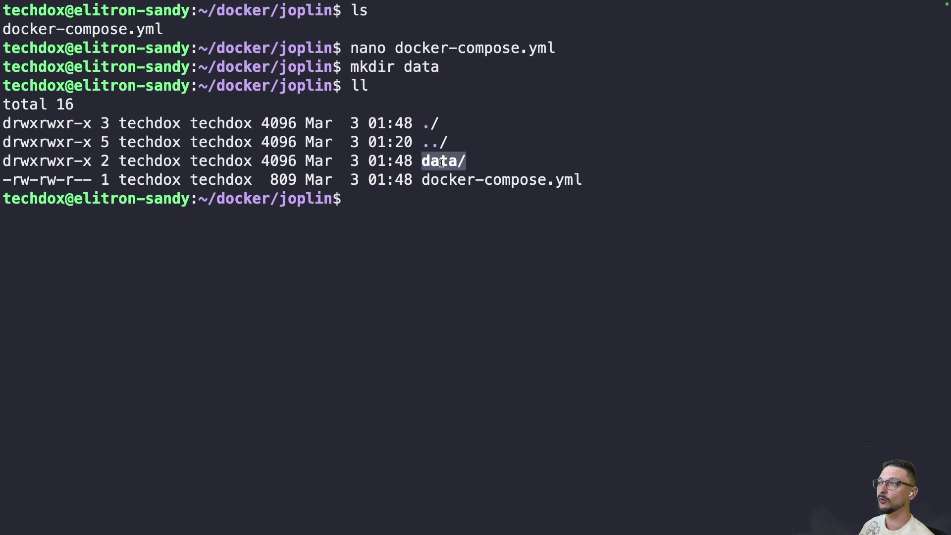
left_click(378, 205)
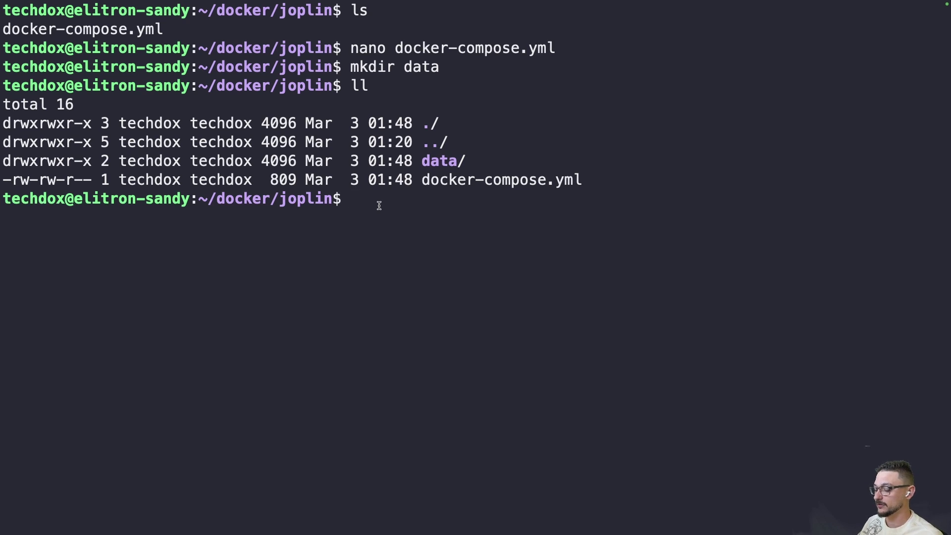
Step: Clear the terminal and start the Joplin containers in detached mode with docker compose up -d
key("ctrl+l")
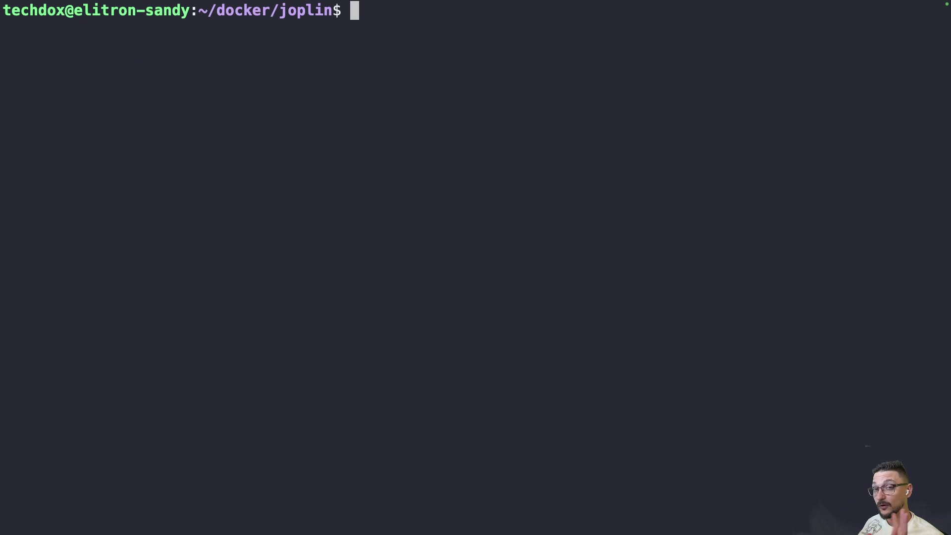
type("docker ")
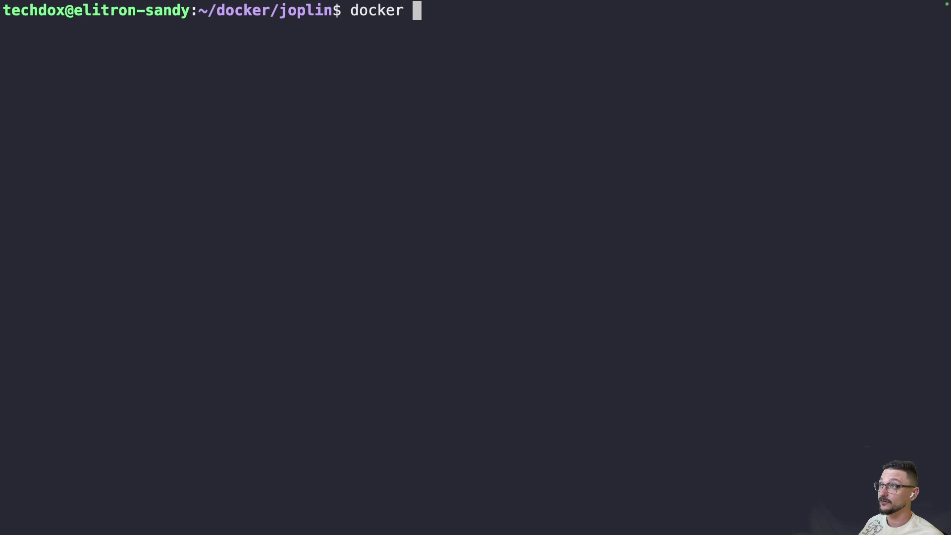
type("compose up -d")
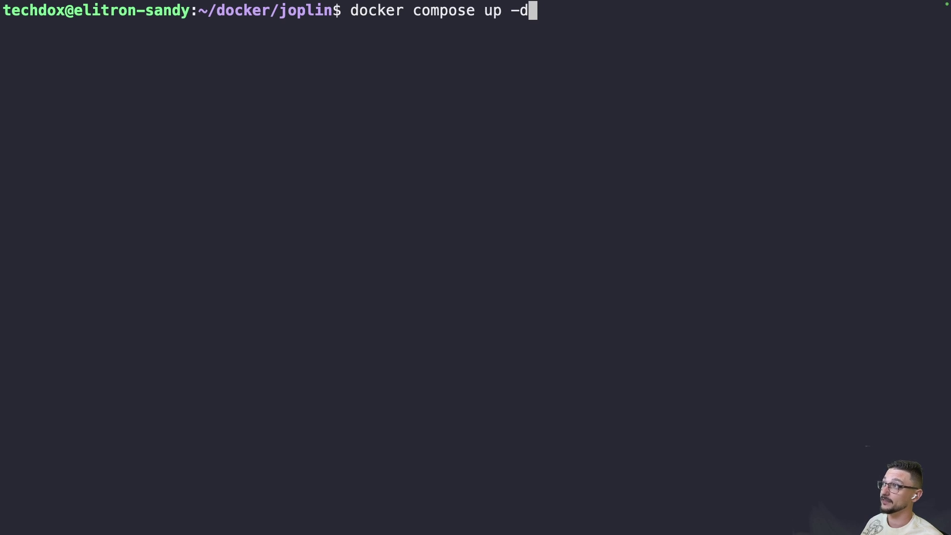
key("Return")
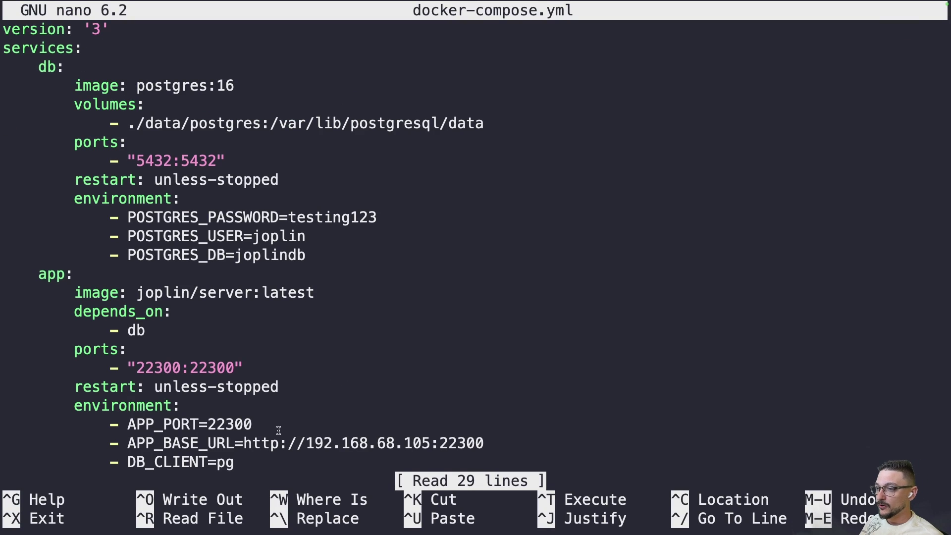
Step: Check APP_BASE_URL in docker-compose.yml, close the file and reload the server's items page in the browser
left_click_drag(242, 443, 488, 444)
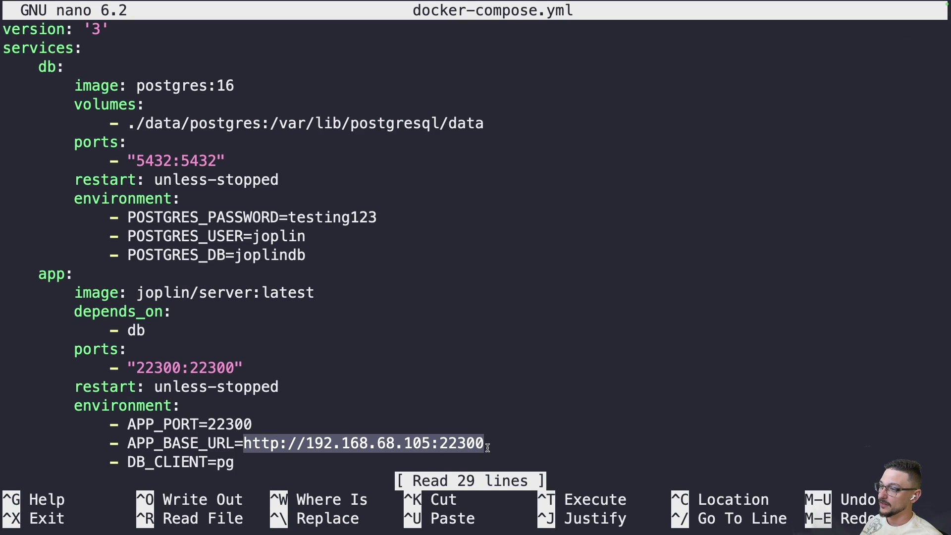
key("ctrl+x")
key("super+Tab")
left_click(547, 14)
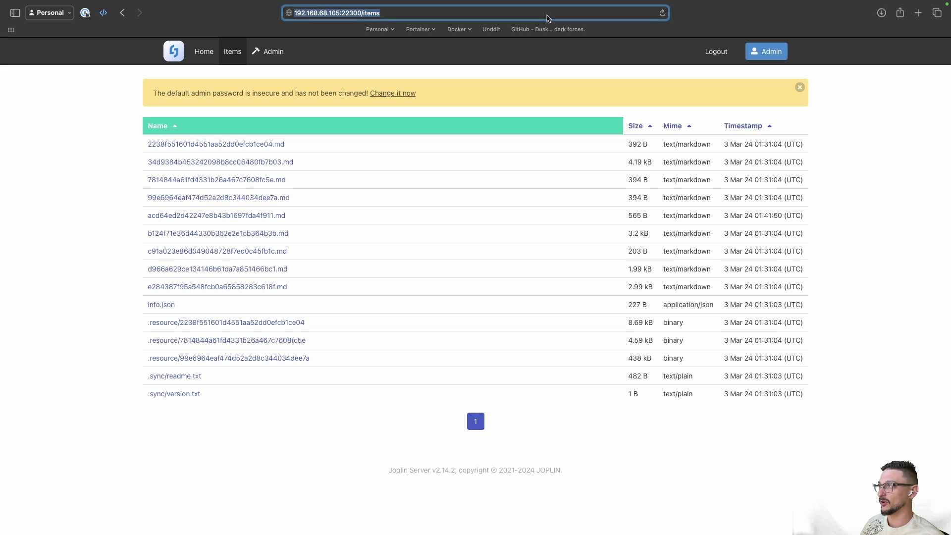
key("Return")
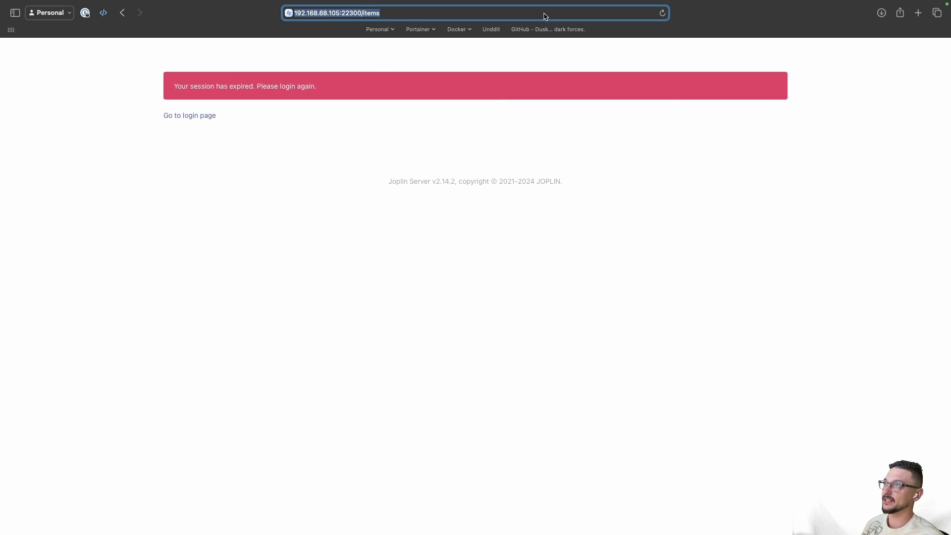
Step: Remove the items path from the address and load the Joplin server at 192.168.68.105:22300
left_click(453, 12)
key("BackSpace")
key("BackSpace")
key("BackSpace")
key("BackSpace")
key("BackSpace")
key("BackSpace")
key("Return")
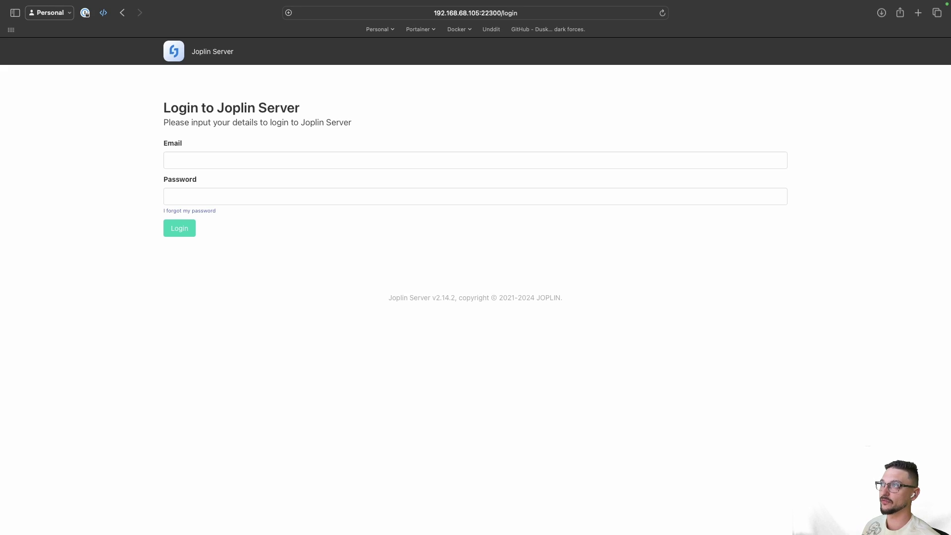
Step: Log in to Joplin Server by entering the admin account's email and password, with the page enlarged
left_click(177, 159)
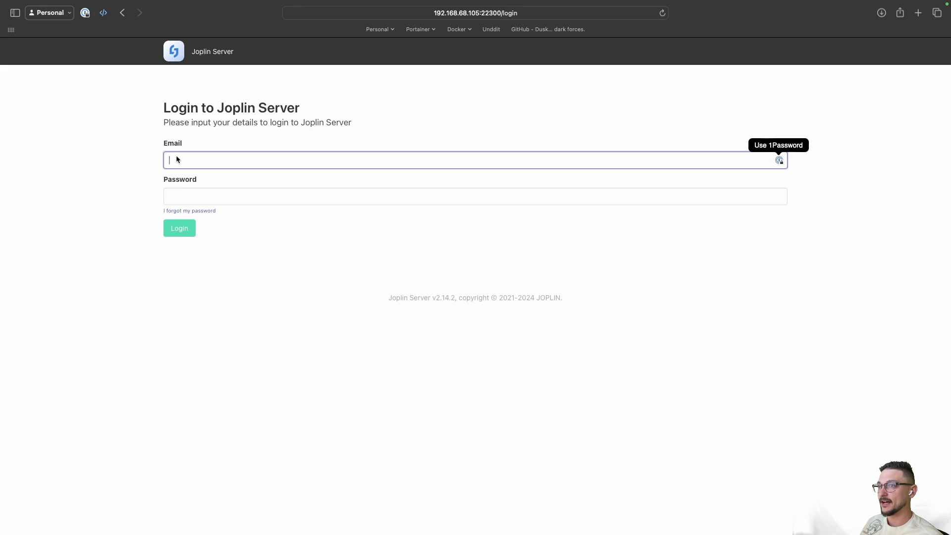
type("admin@localhost")
key("Tab")
type("•••••")
key("super+equal")
key("super+equal")
key("super+equal")
key("super+equal")
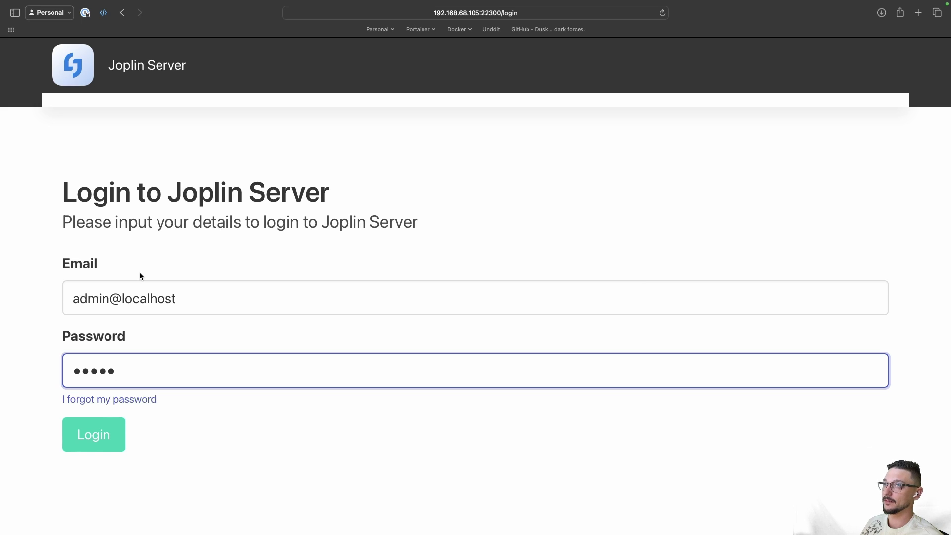
scroll(163, 272, "down", 3)
left_click(94, 360)
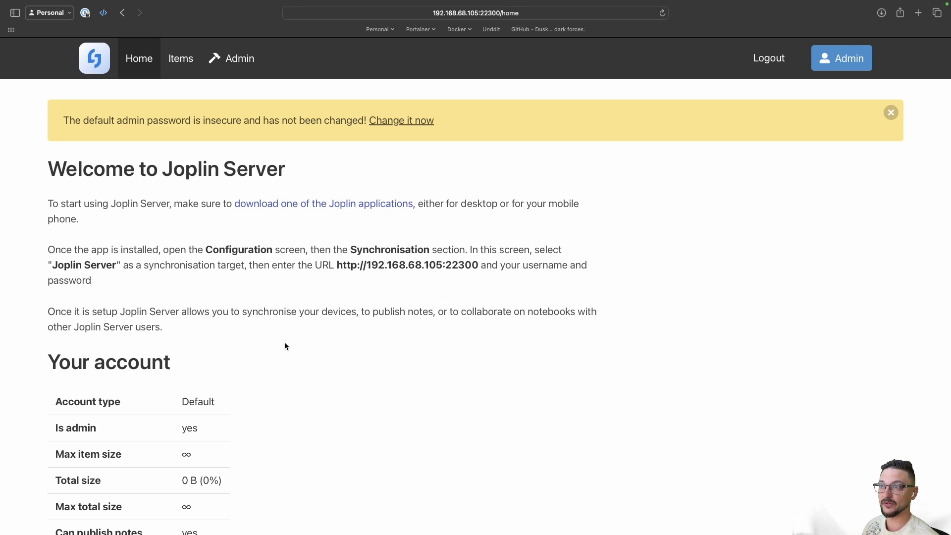
Step: Read the welcome page's advice on getting started and open its link to download the Joplin applications
left_click_drag(52, 205, 192, 206)
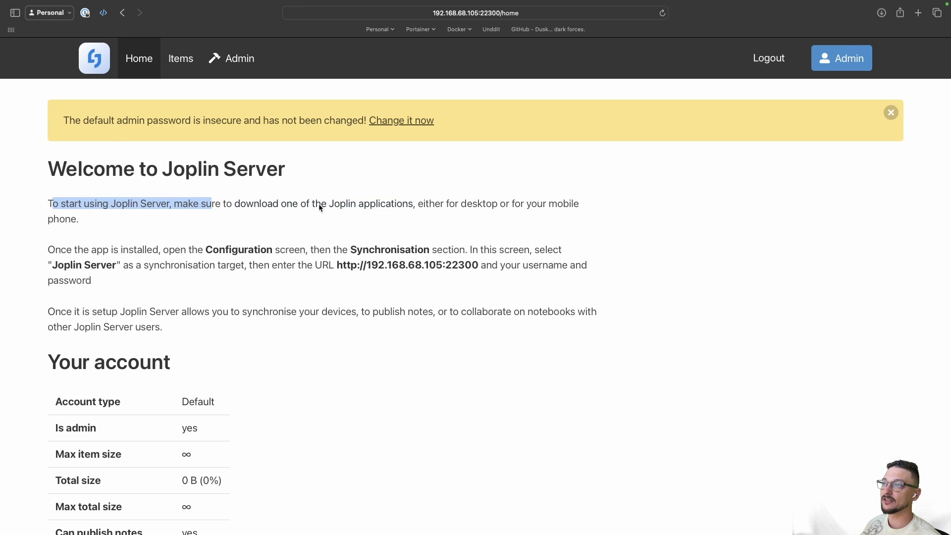
left_click_drag(429, 204, 560, 207)
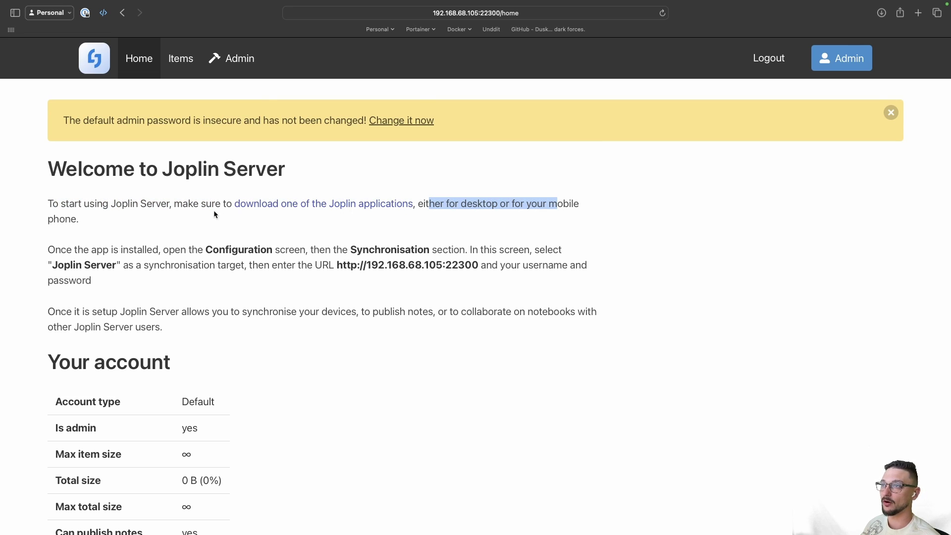
left_click(249, 209)
left_click(286, 208)
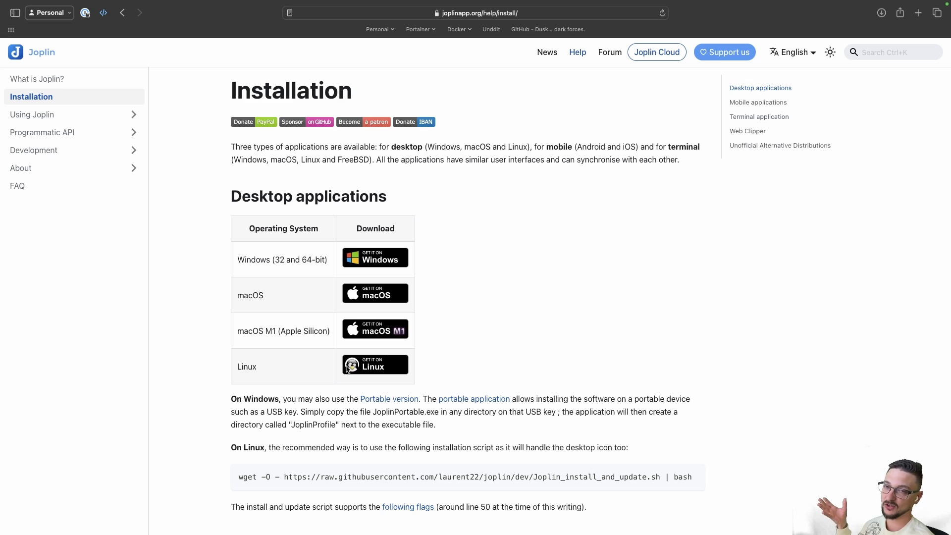
Step: Look over the application downloads on Joplin's Installation page and return to the Joplin Server home page
scroll(347, 369, "down", 2)
scroll(347, 369, "up", 2)
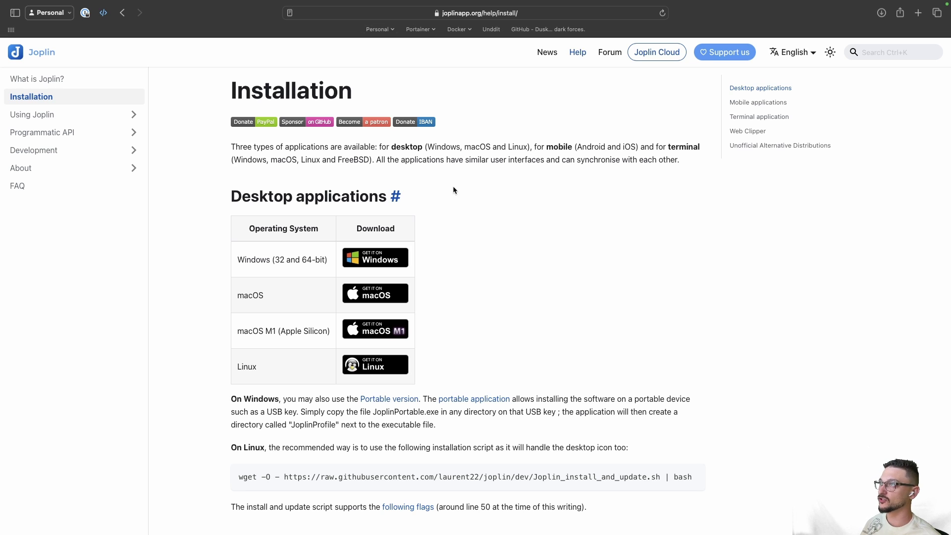
key("super+bracketleft")
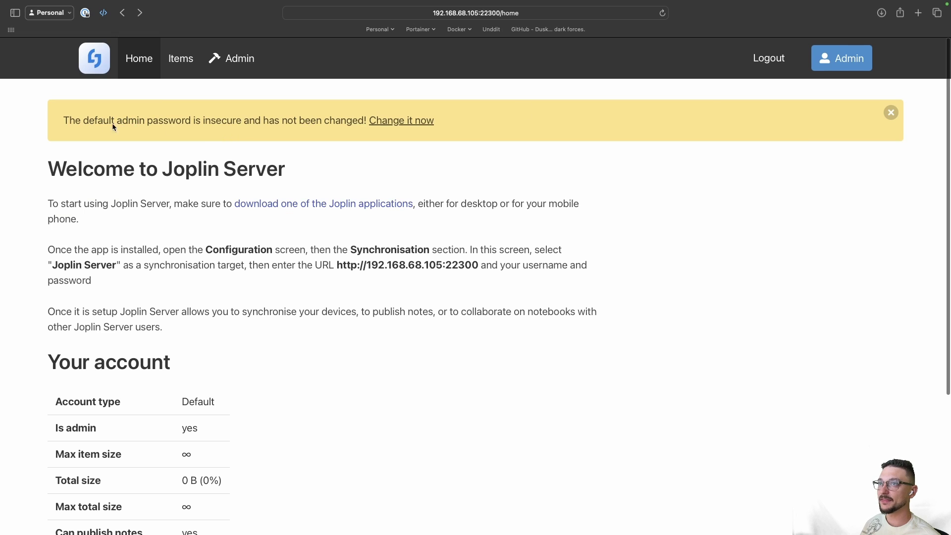
Step: Read the default admin password notice, open the profile's password form from it and go to the server's Items page
left_click_drag(87, 121, 239, 123)
left_click(286, 123)
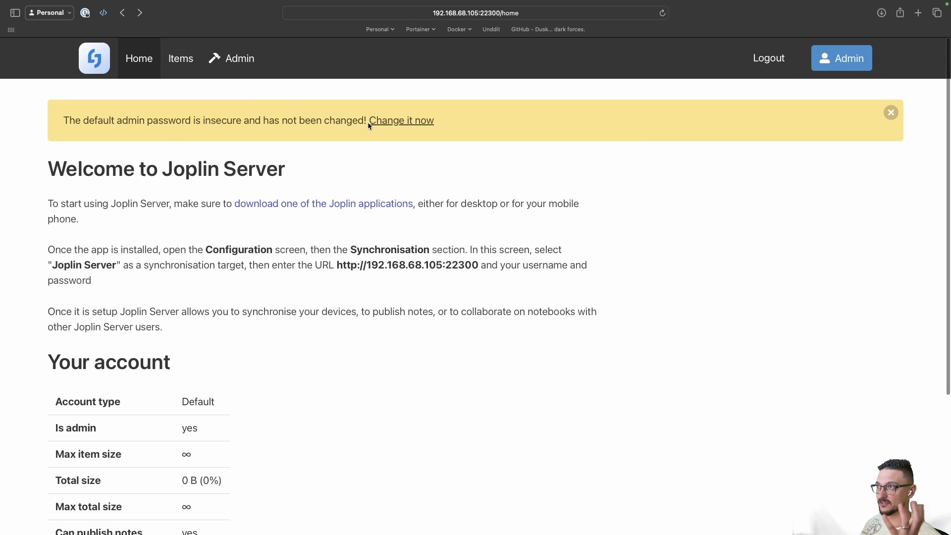
left_click(412, 124)
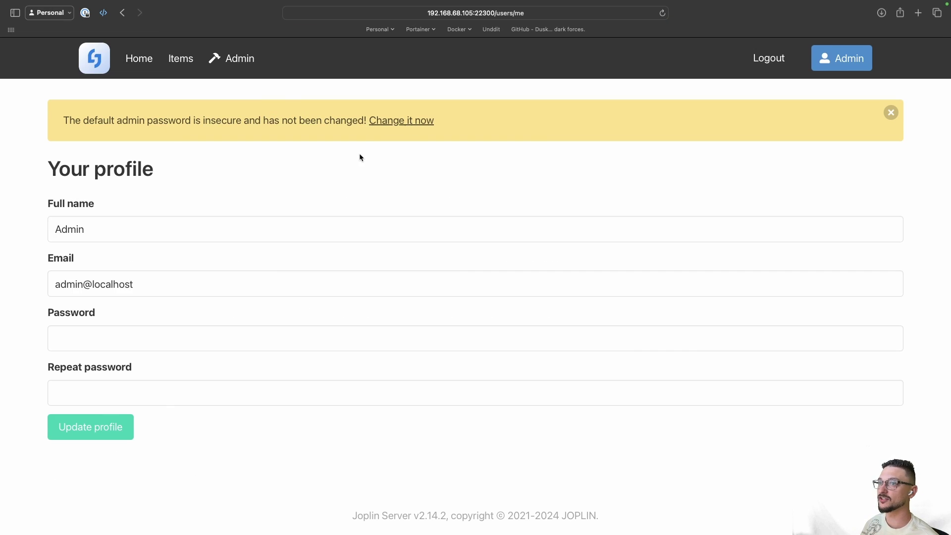
left_click(126, 336)
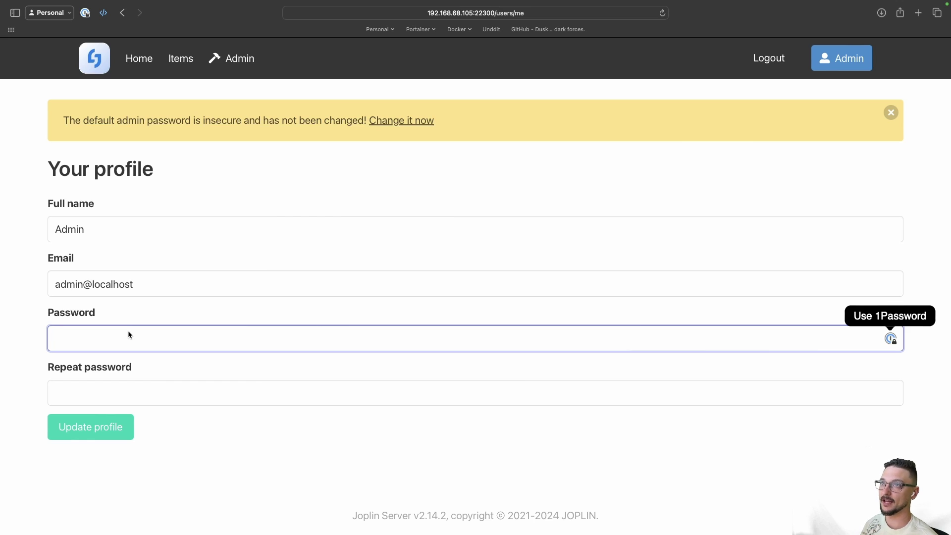
left_click(180, 58)
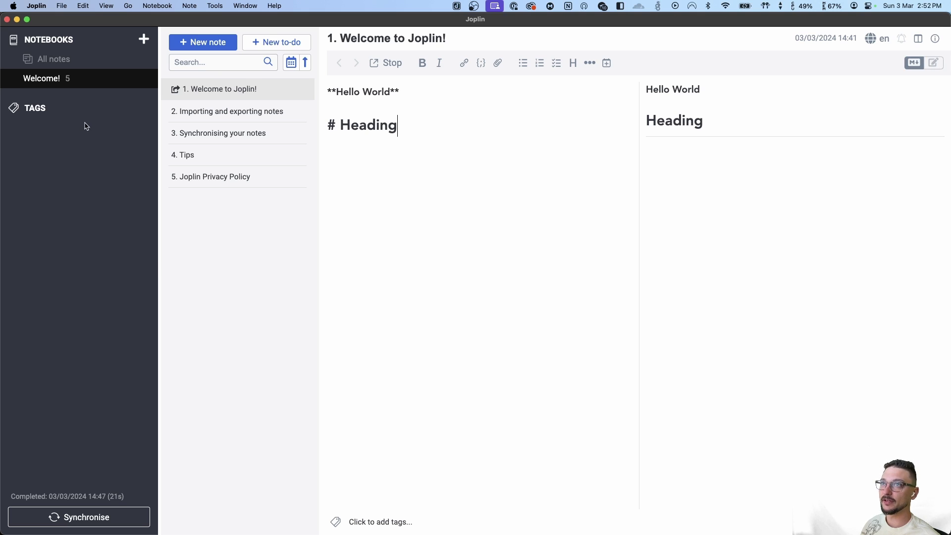
Step: Switch to the Joplin desktop app and set the synchronisation target to Joplin Server (Beta) in its synchronisation settings
left_click(38, 8)
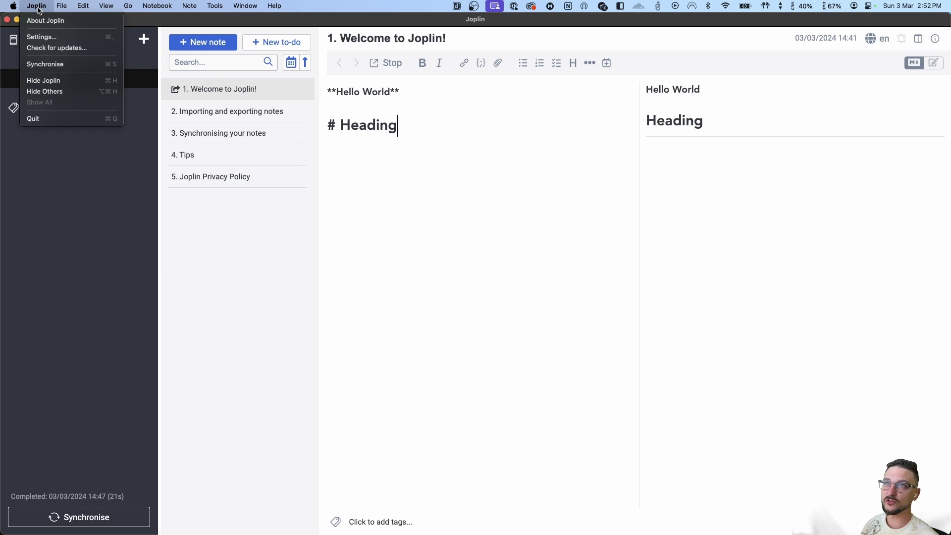
left_click(36, 37)
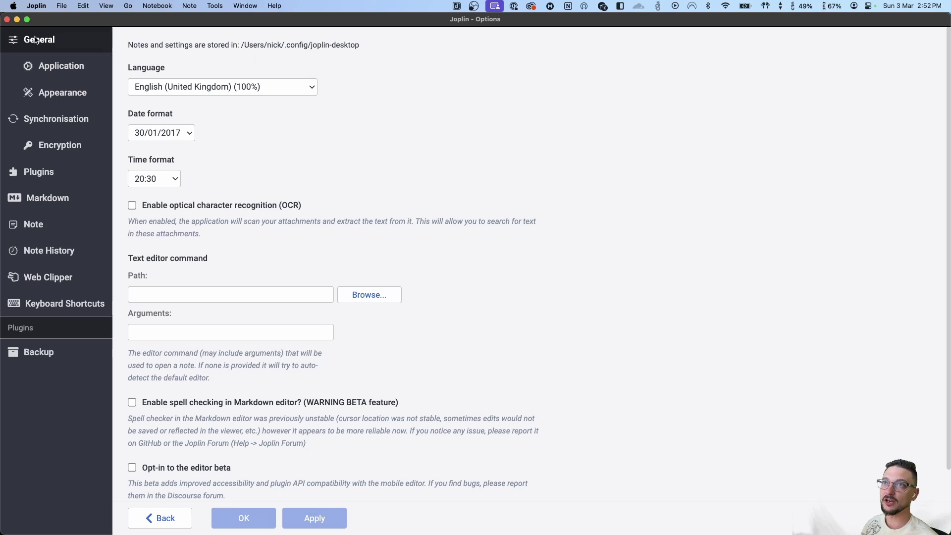
left_click(63, 124)
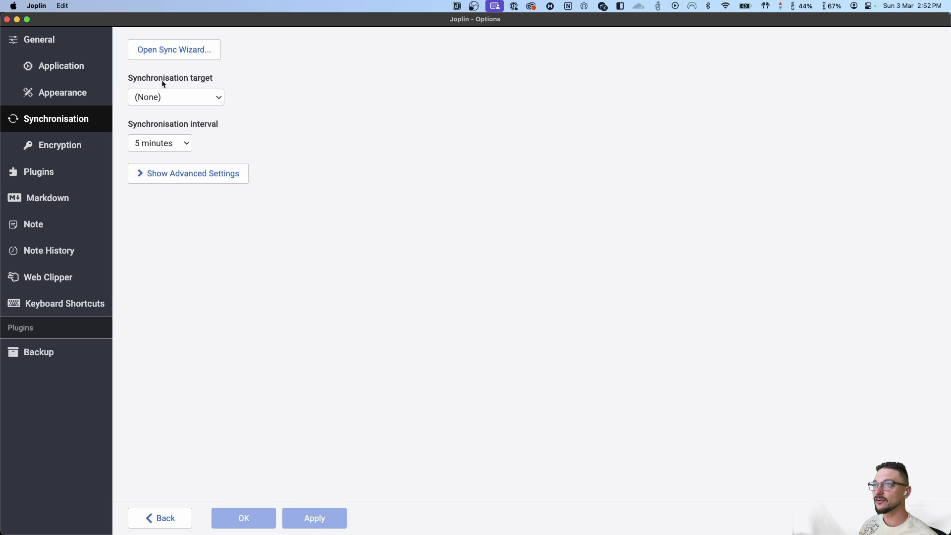
left_click_drag(128, 78, 211, 79)
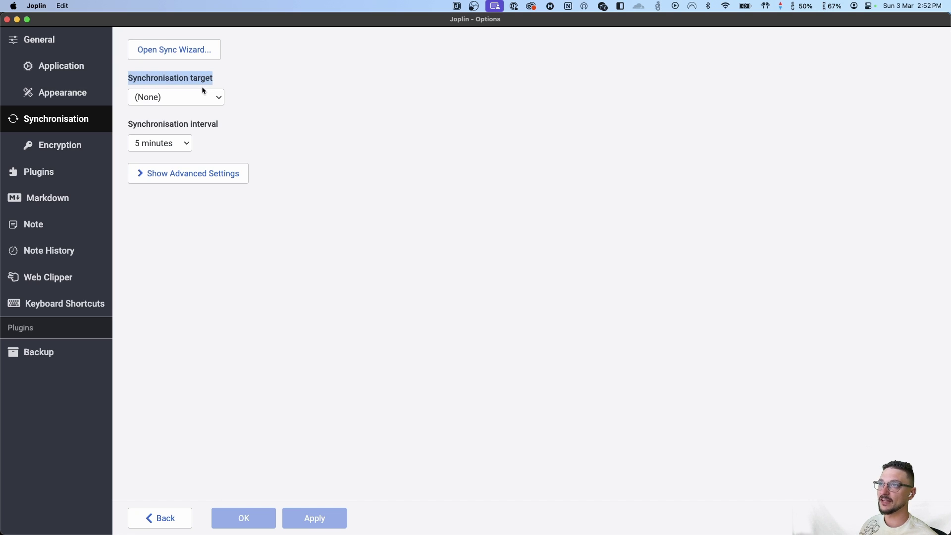
left_click(185, 100)
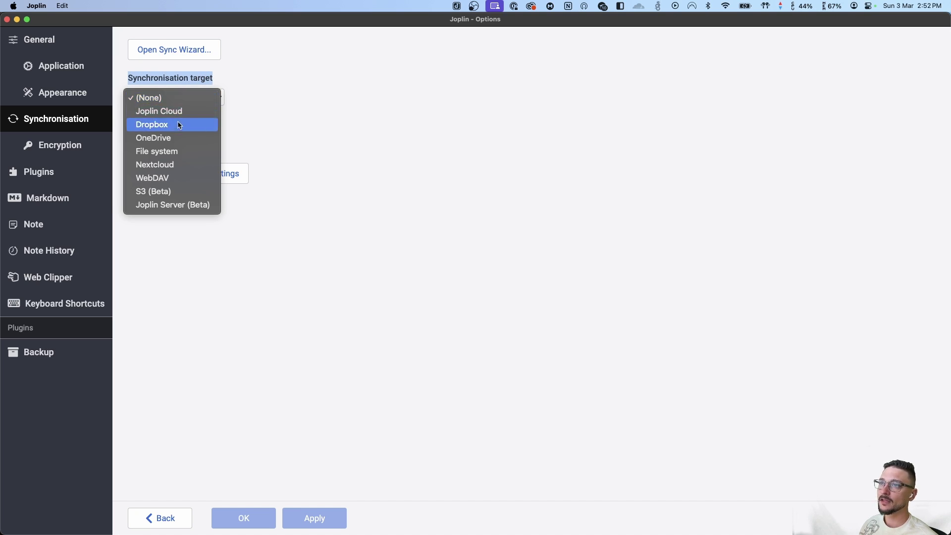
key("Escape")
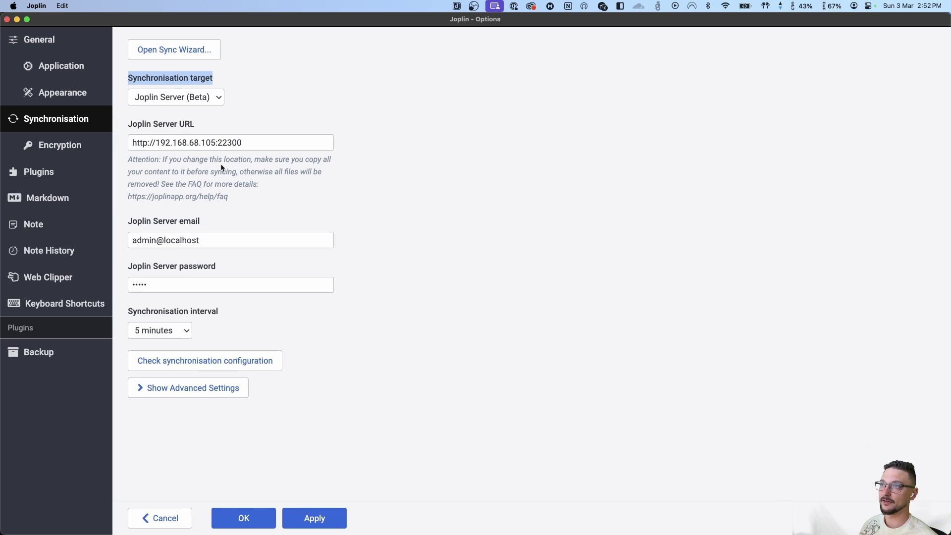
Step: Check the Joplin Server URL with its port number, and the server password and email fields
left_click_drag(132, 143, 148, 144)
left_click(147, 145)
triple_click(286, 139)
left_click(285, 140)
double_click(229, 143)
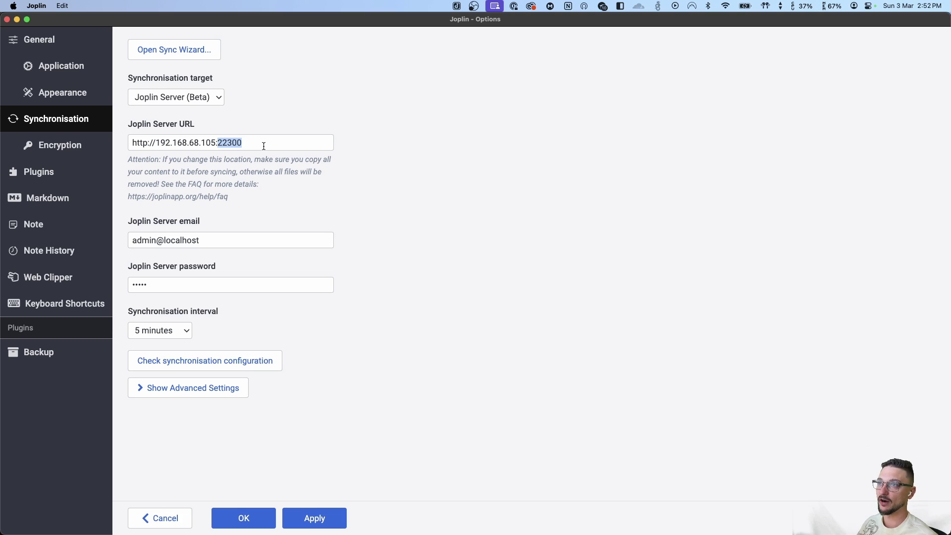
left_click(264, 146)
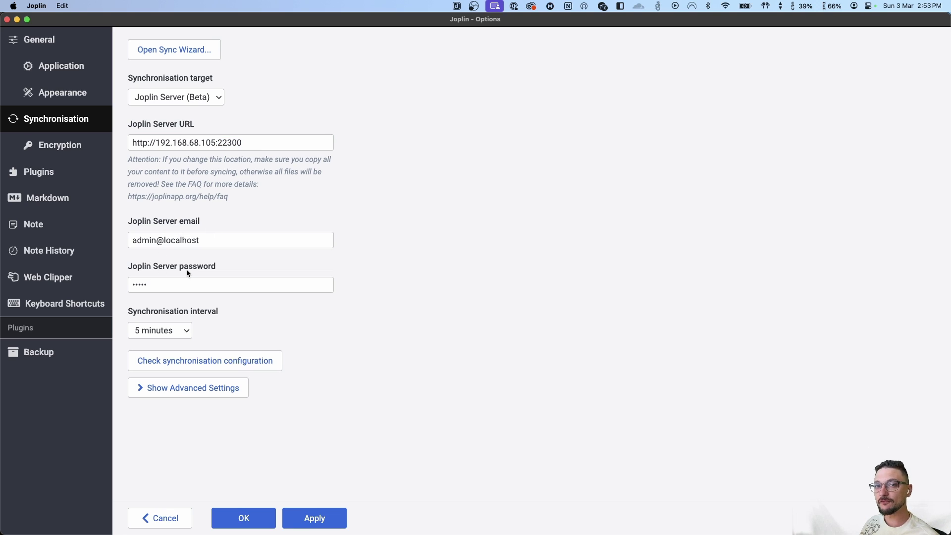
double_click(151, 284)
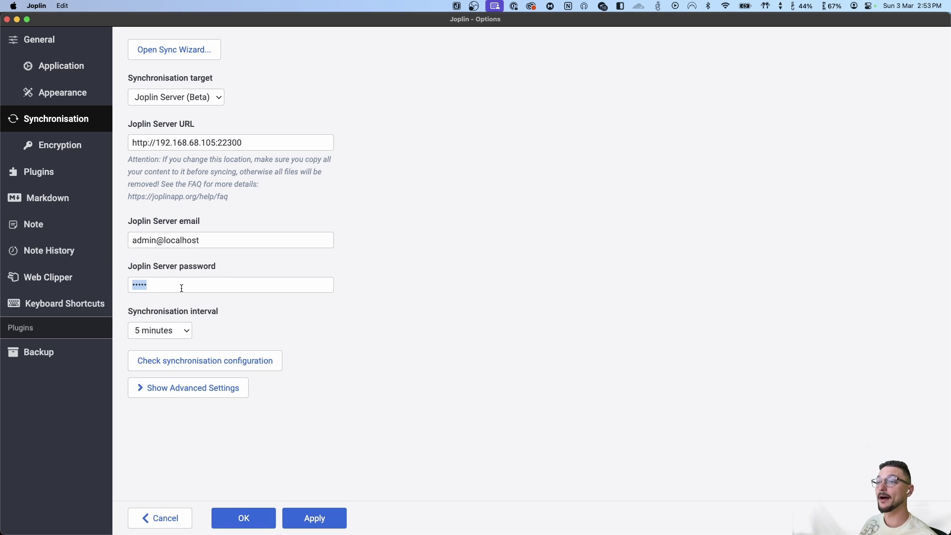
left_click(207, 239)
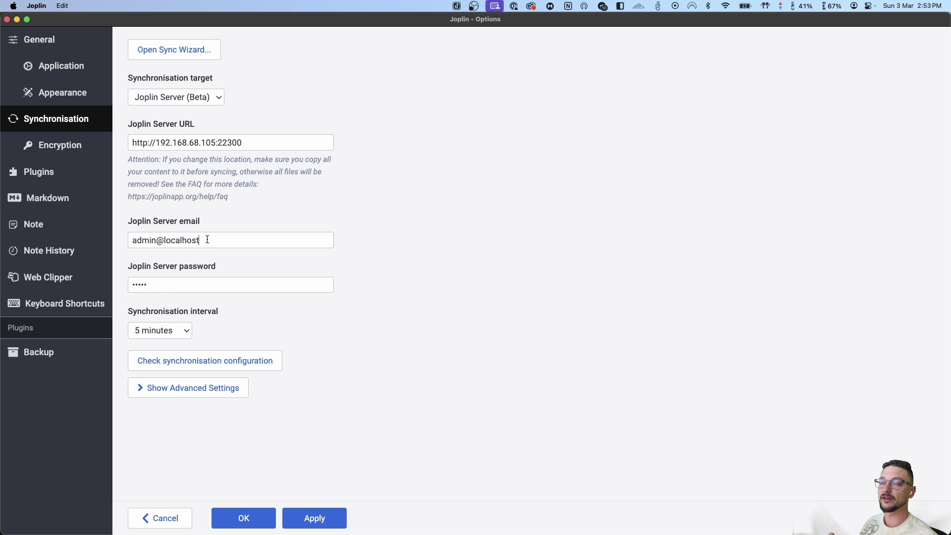
Step: Review the synchronisation interval choices, keep 5 minutes, apply the synchronisation settings and leave the options
left_click(170, 333)
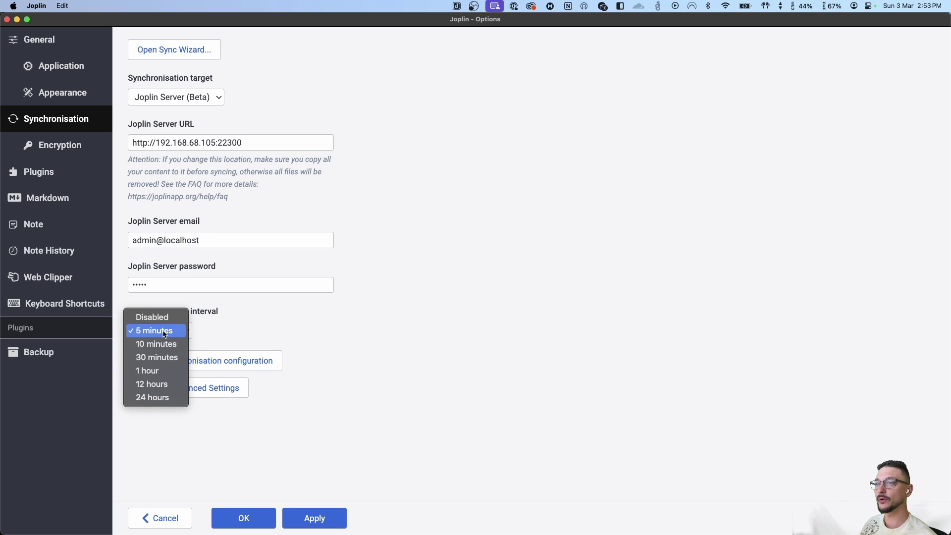
left_click(307, 316)
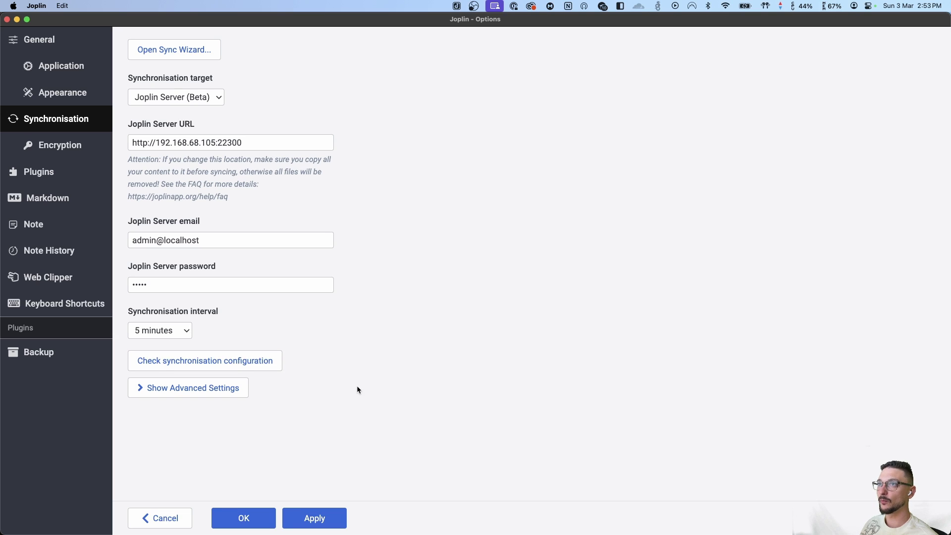
left_click(315, 521)
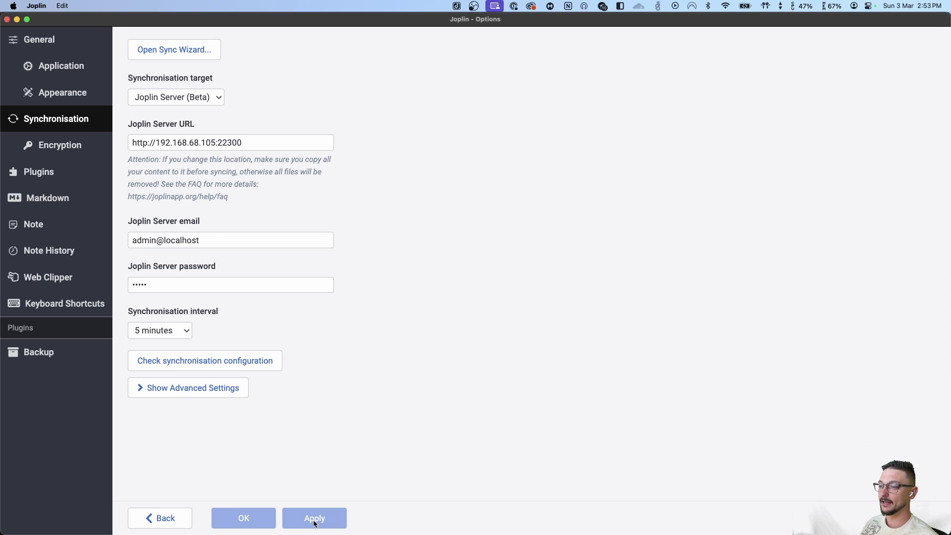
left_click(159, 516)
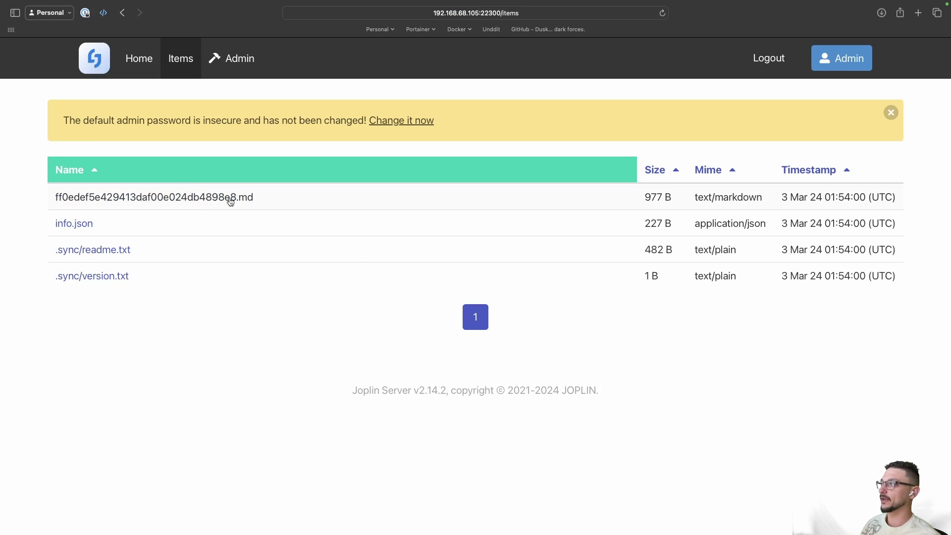
Step: Switch to the browser and examine the Markdown item on the server's Items page and the admin area's scheduled tasks
left_click(218, 197)
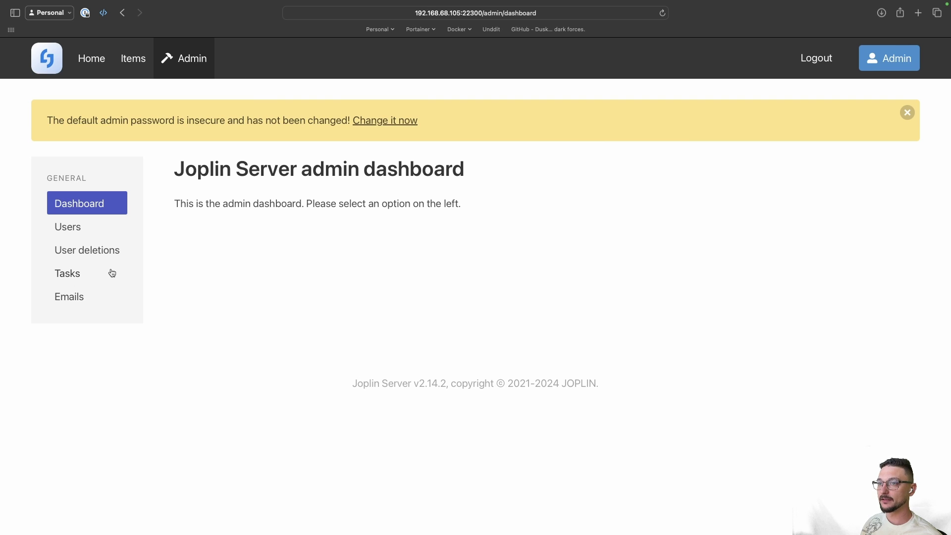
left_click(90, 272)
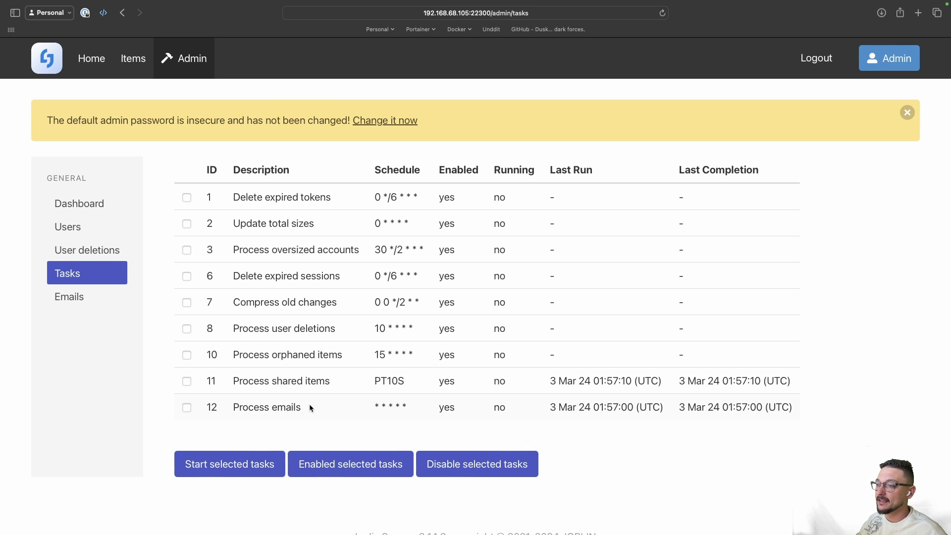
Step: View the server's user list, open the form for creating a user and go back to the list
left_click(68, 226)
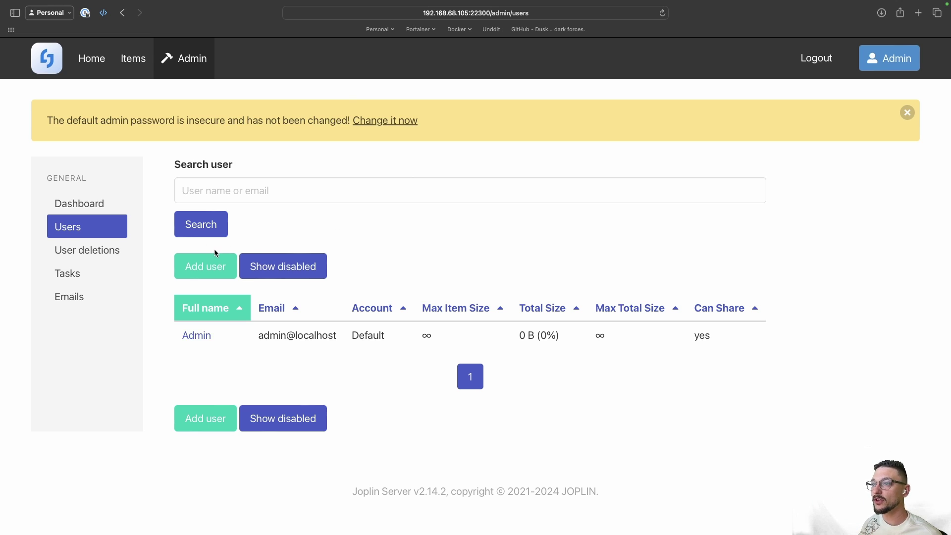
left_click(221, 273)
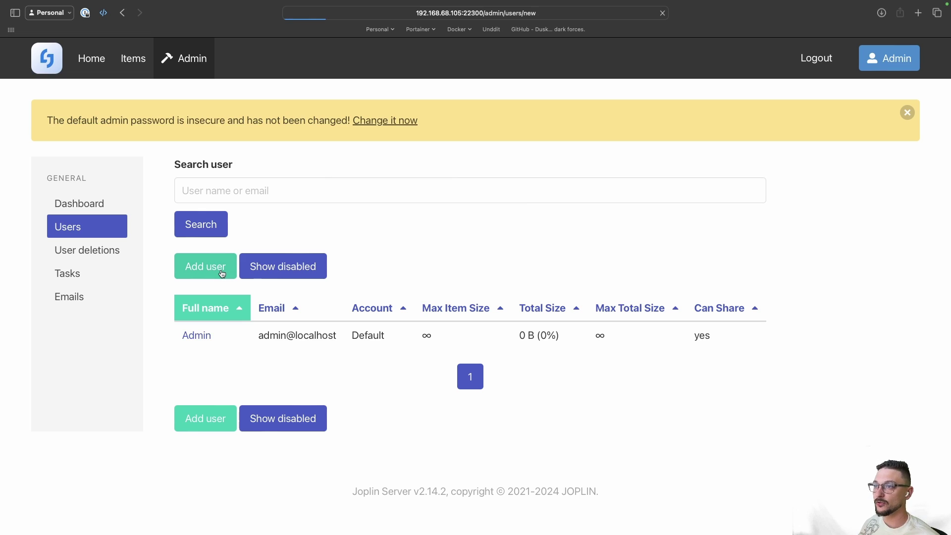
scroll(276, 258, "left", 5)
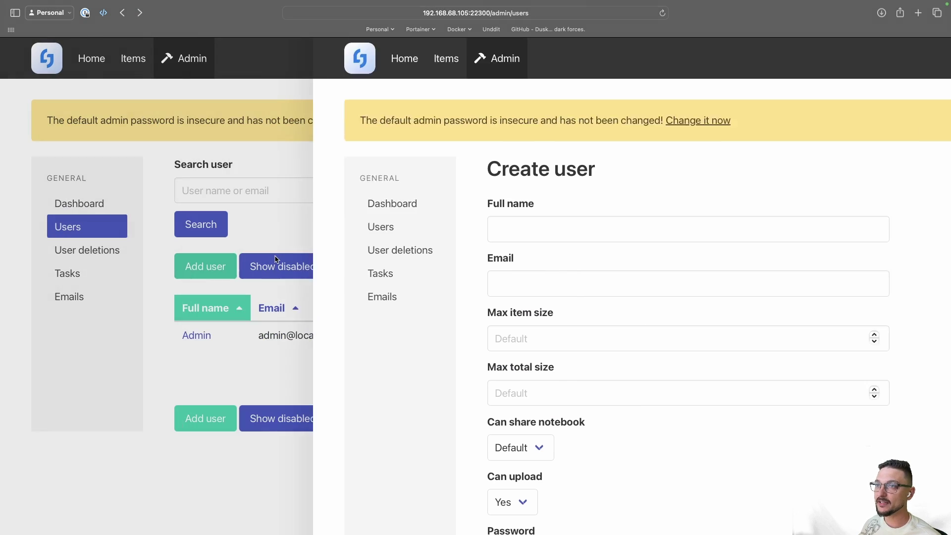